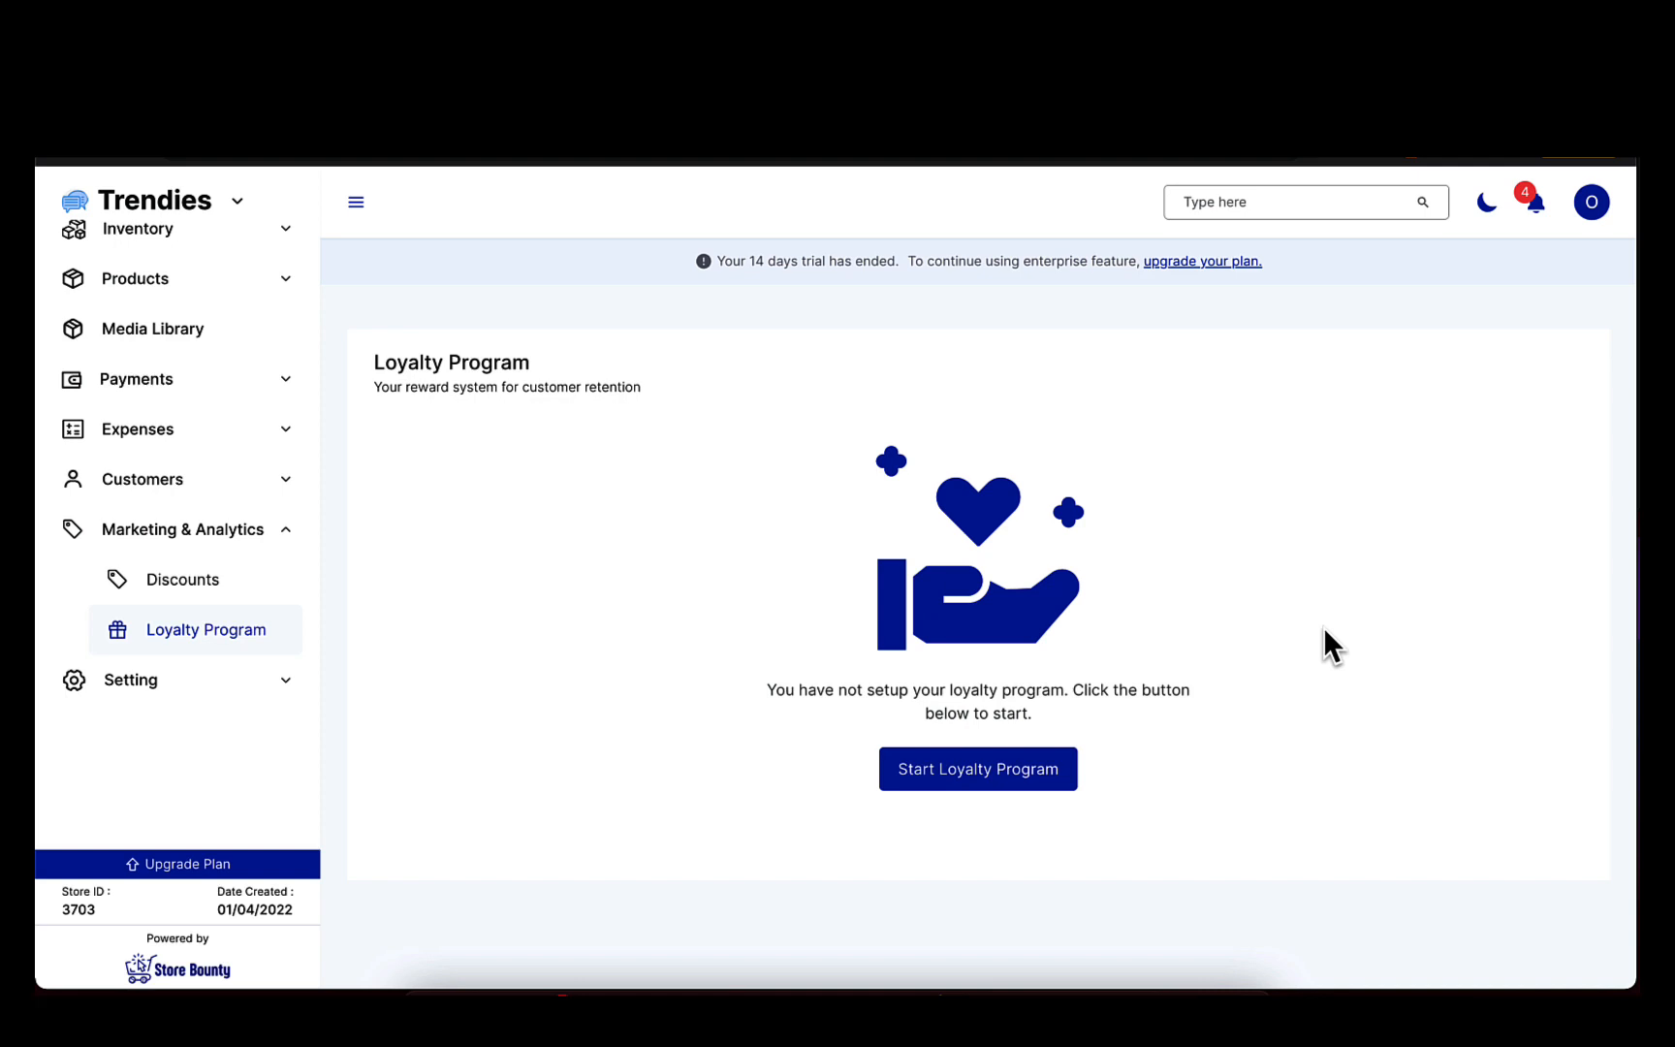
Start the loyalty program with a Purchase Frequency points rule that awards 50 points for every 1 purchase.
left_click(960, 775)
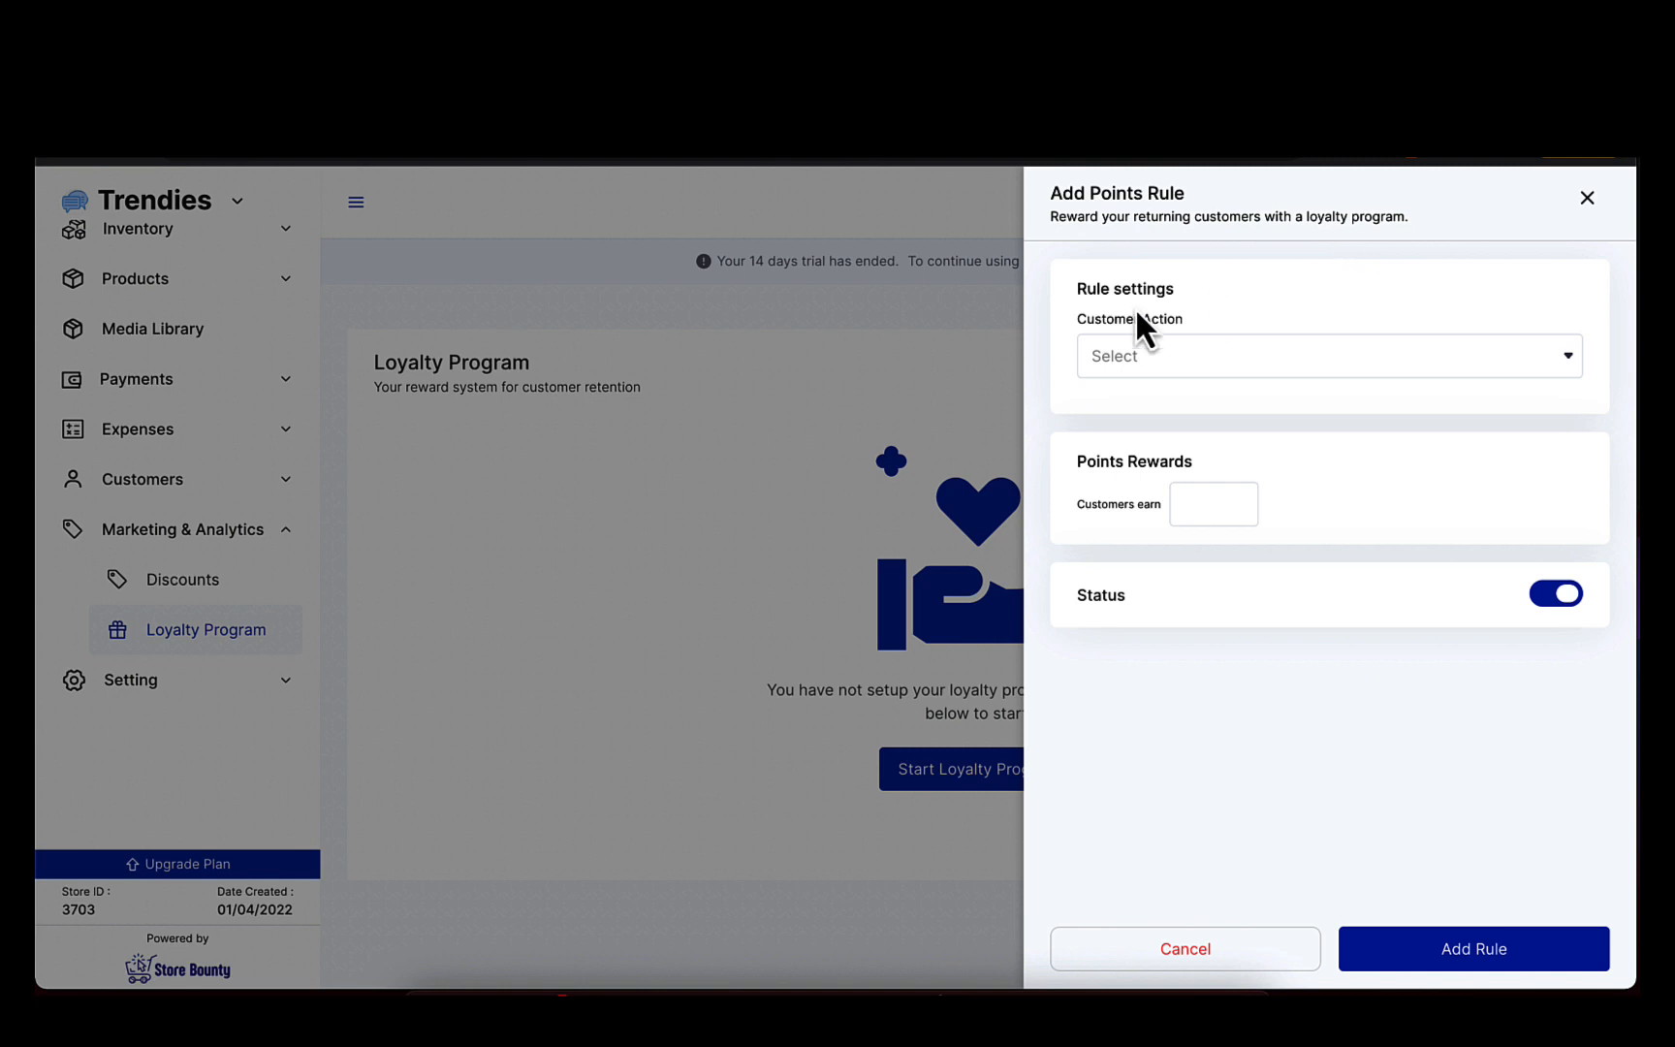
left_click(1180, 376)
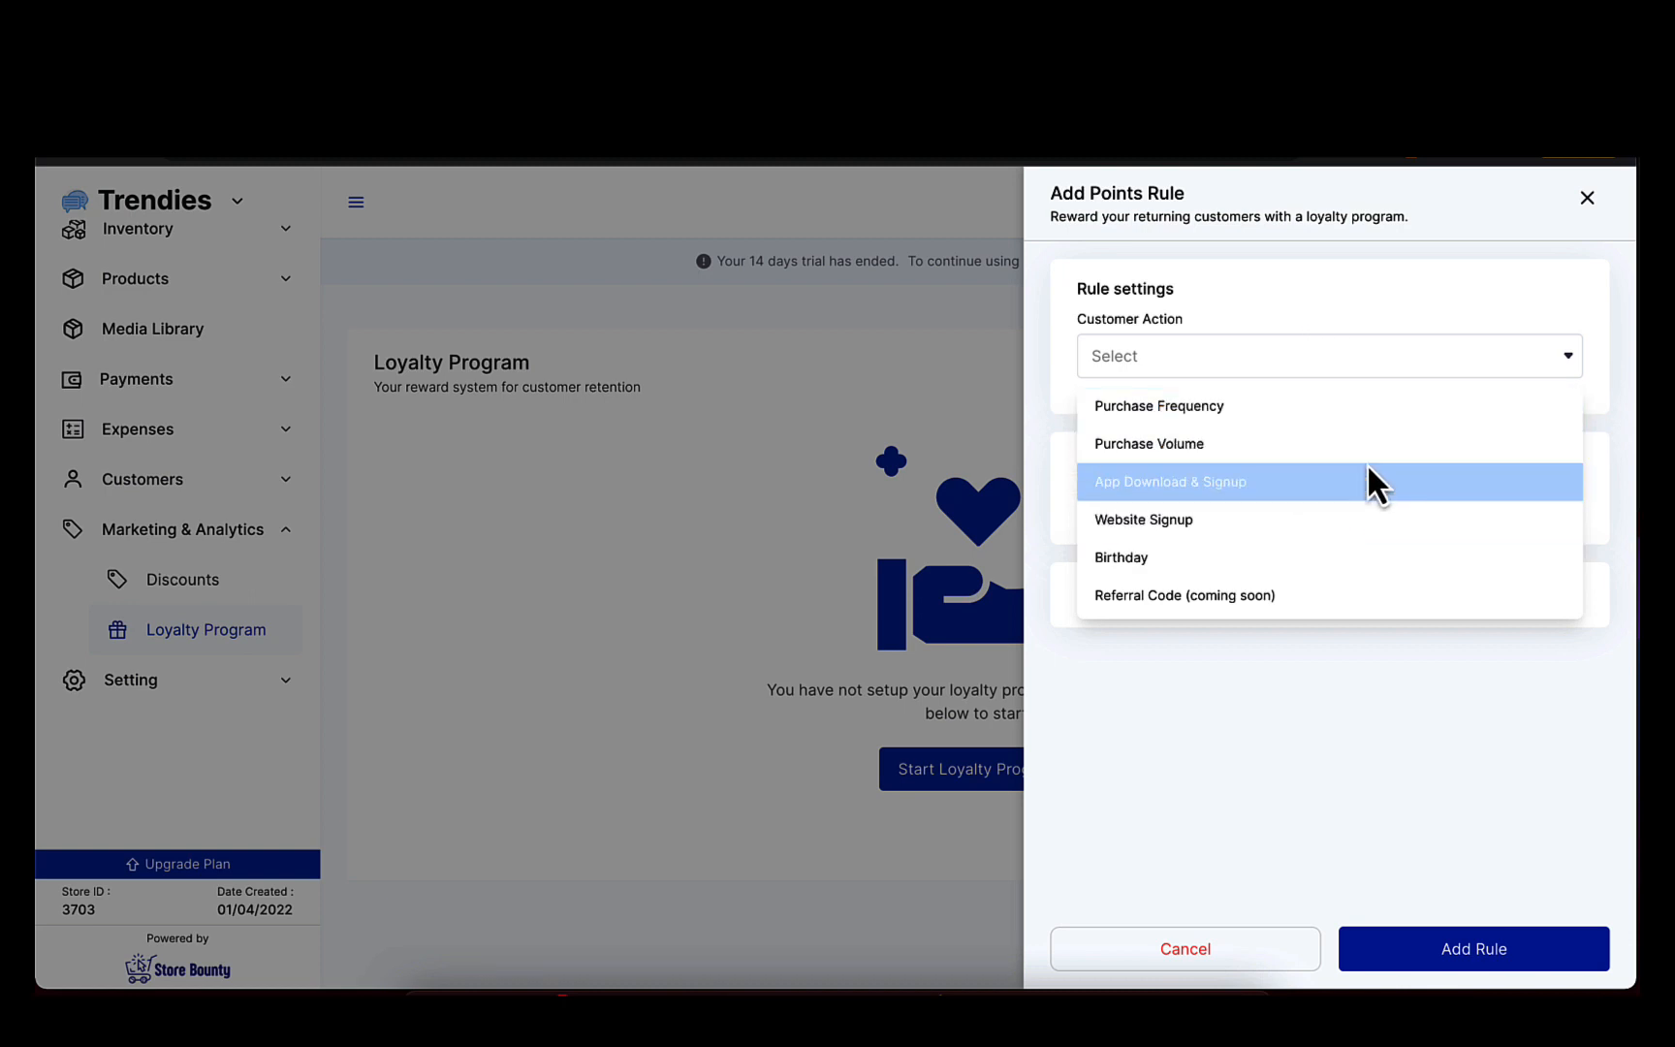
left_click(1312, 401)
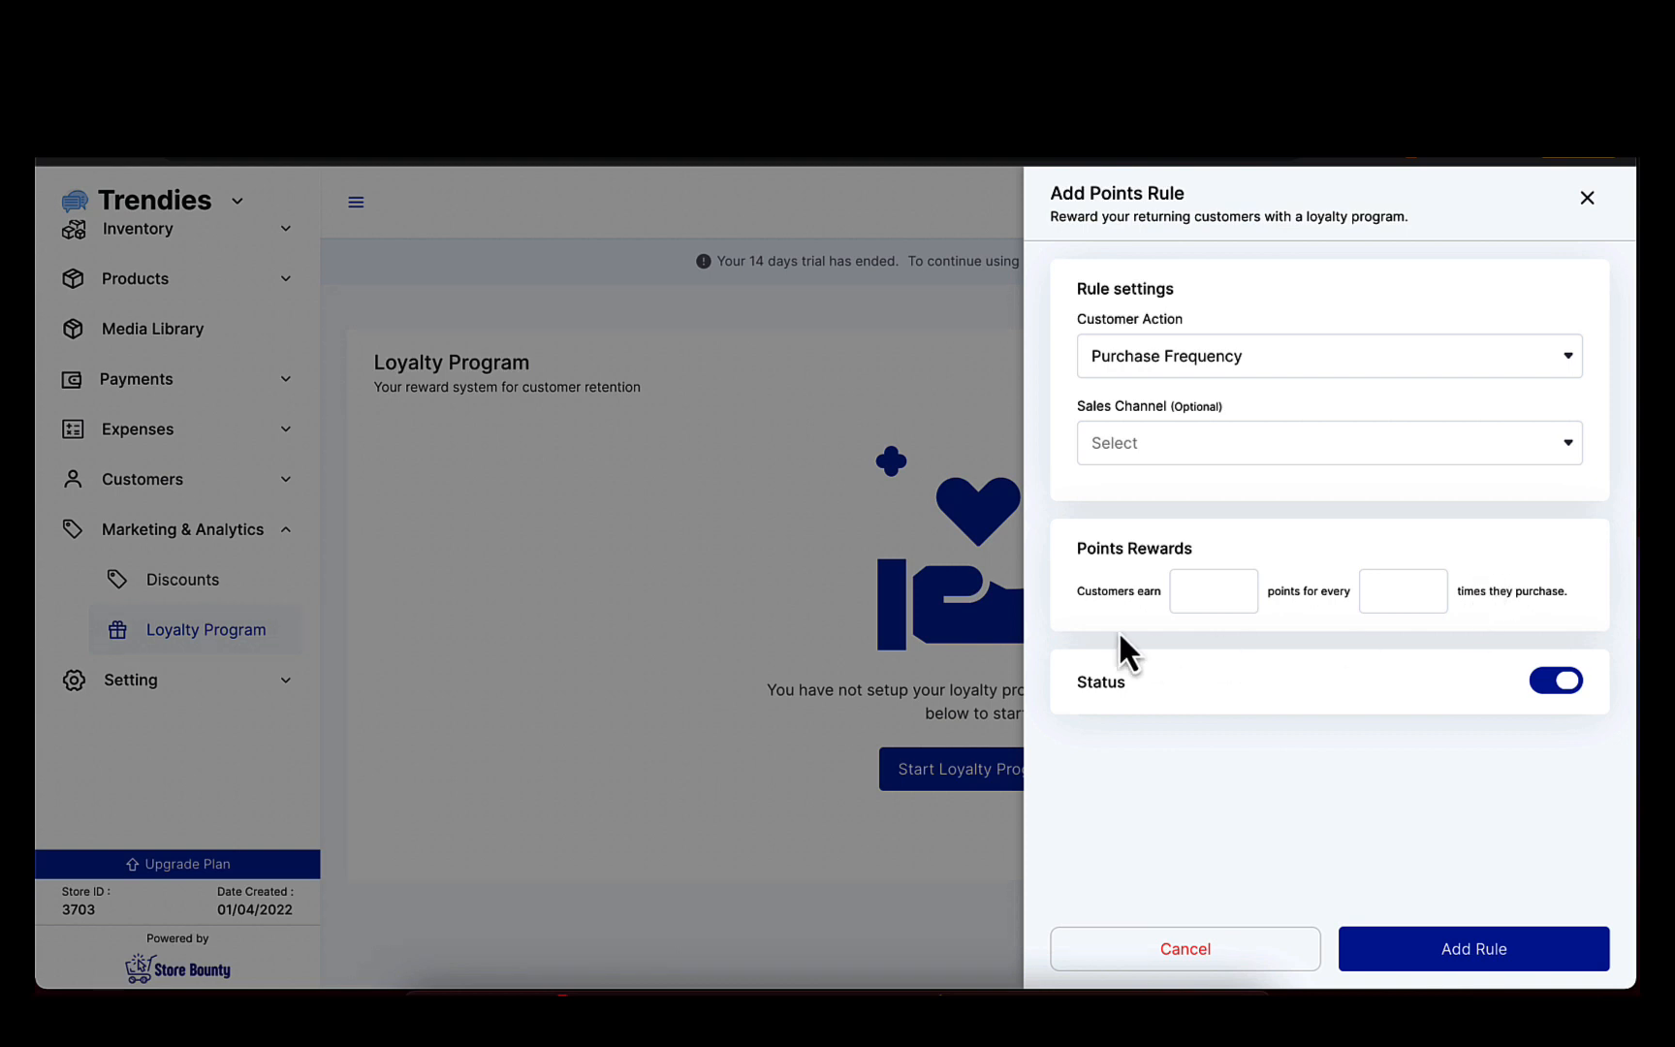
left_click(1205, 601)
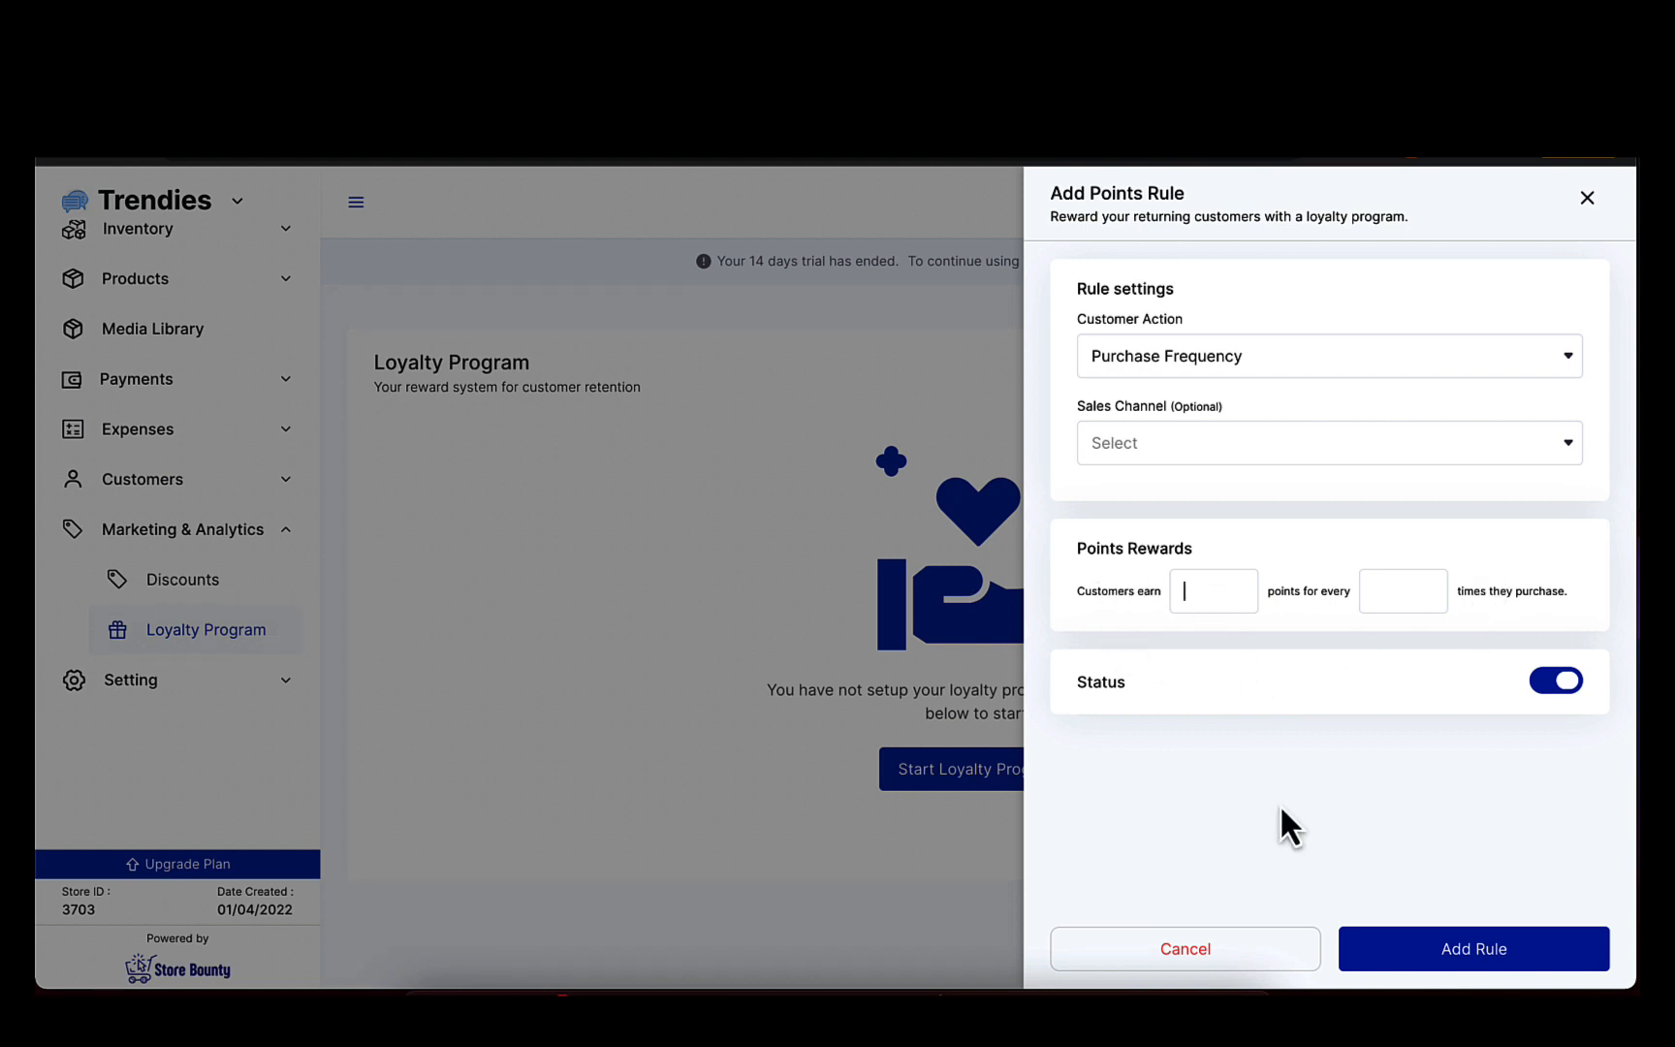
type("50")
left_click(1402, 599)
type("1")
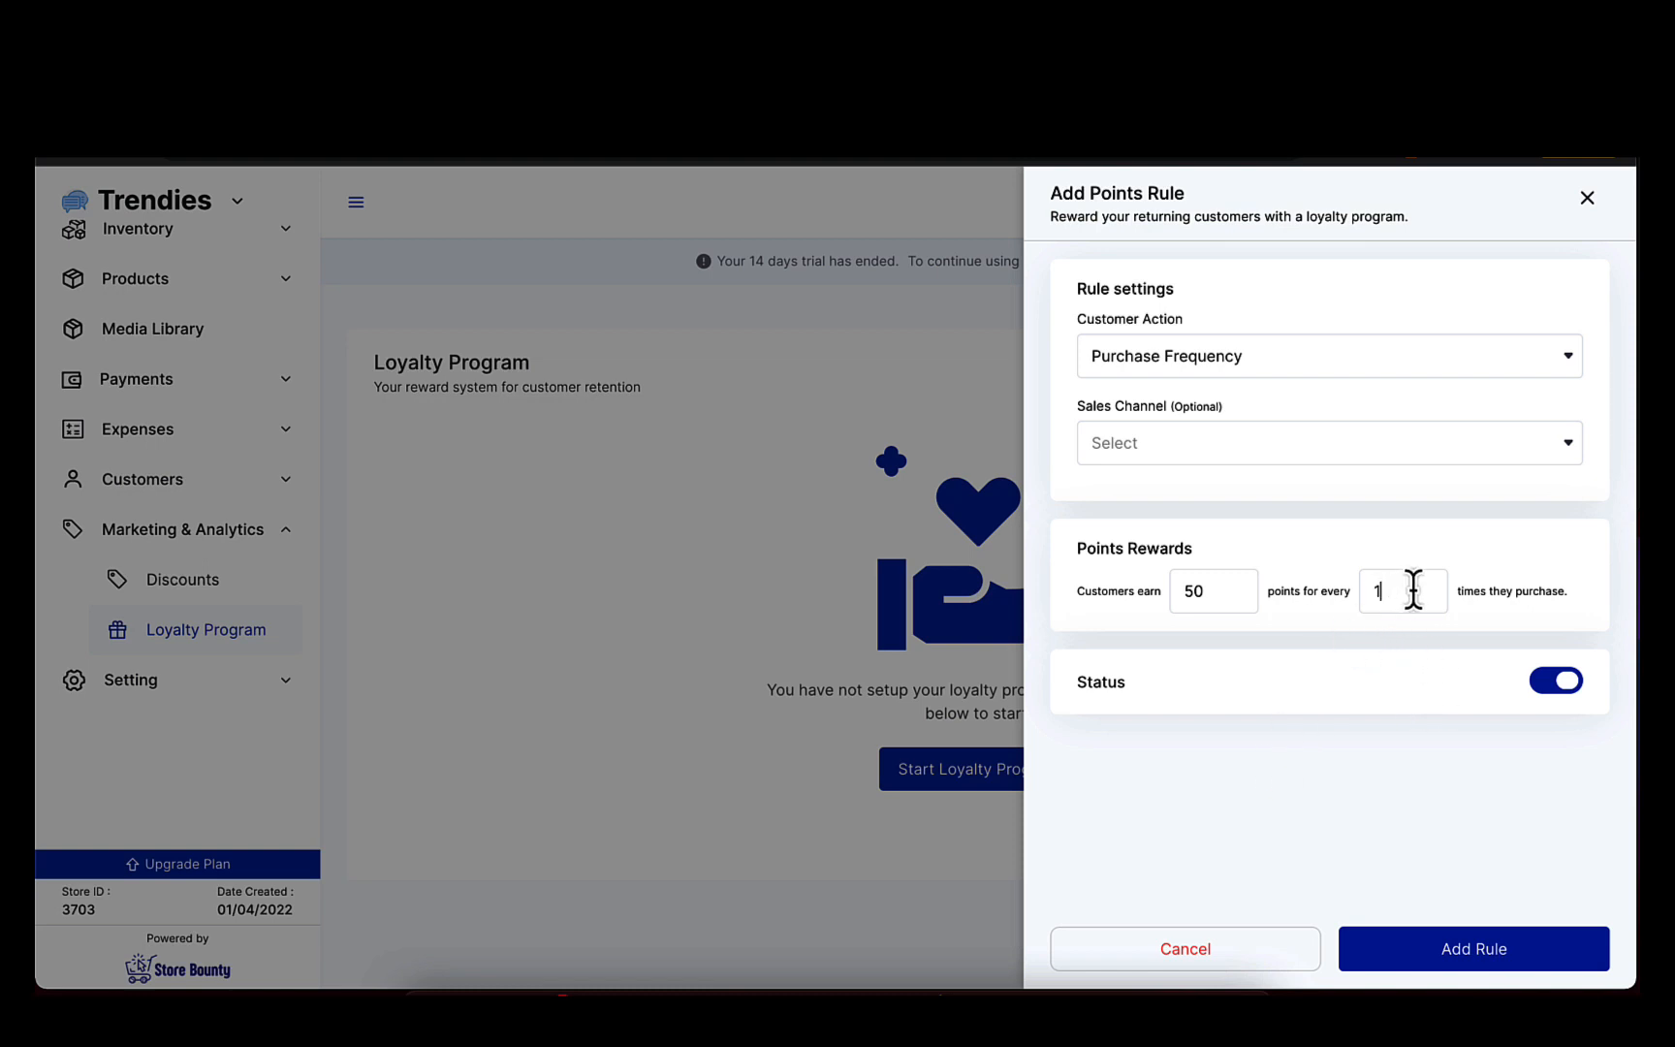
Try purchase counts of 3 and 5 for the points reward, and restore the count to 1.
key("BackSpace")
type("3")
key("BackSpace")
type("5")
key("BackSpace")
type("1")
Leave the sales channel unselected and the status enabled, and add the Purchase Frequency rule.
left_click(1175, 454)
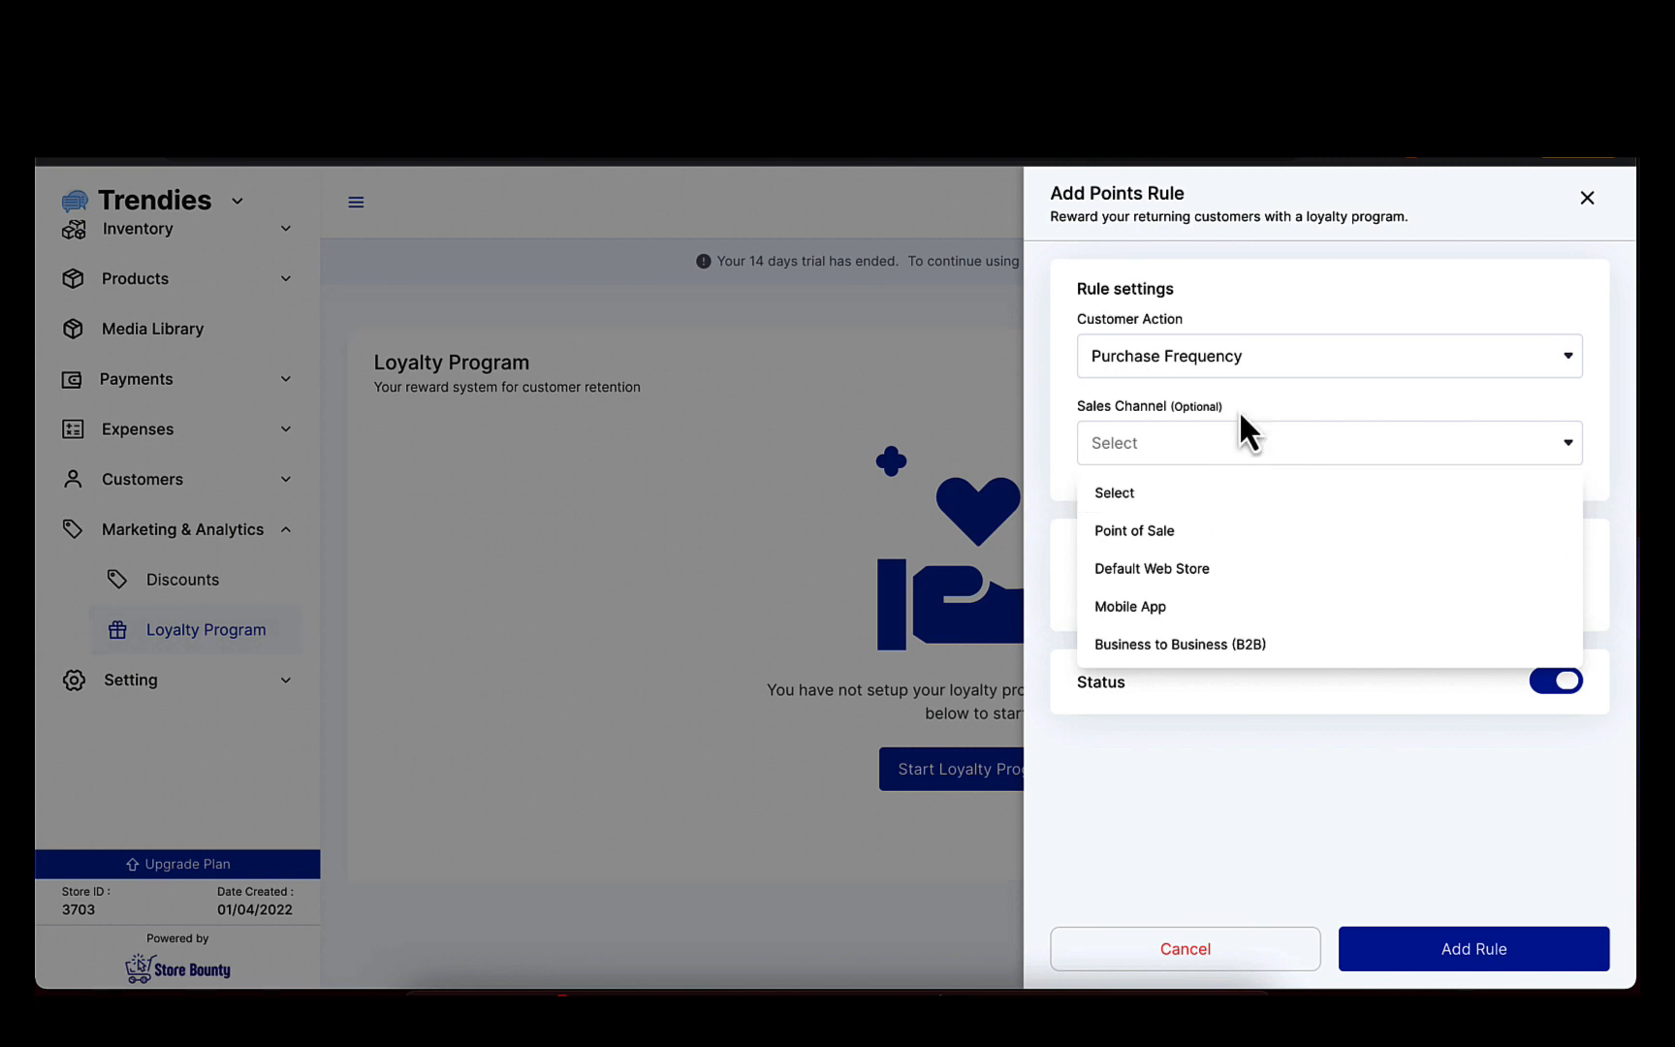
left_click(1198, 411)
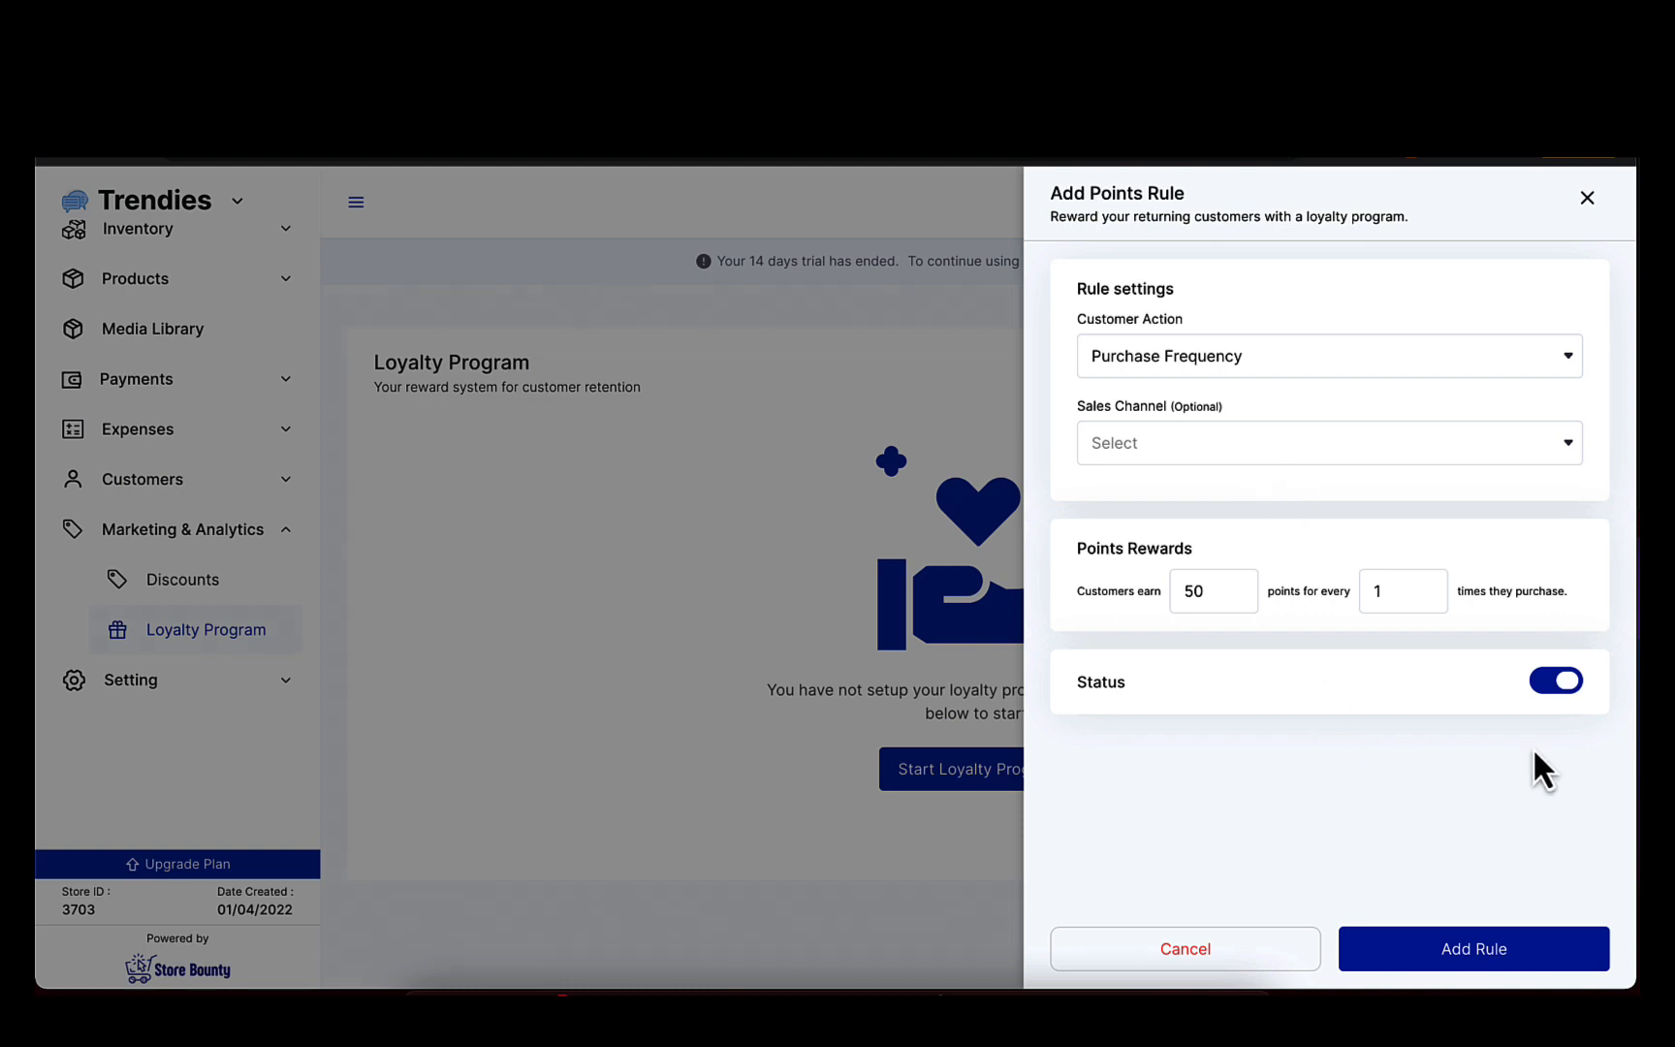
left_click(1543, 690)
left_click(1562, 690)
left_click(1487, 959)
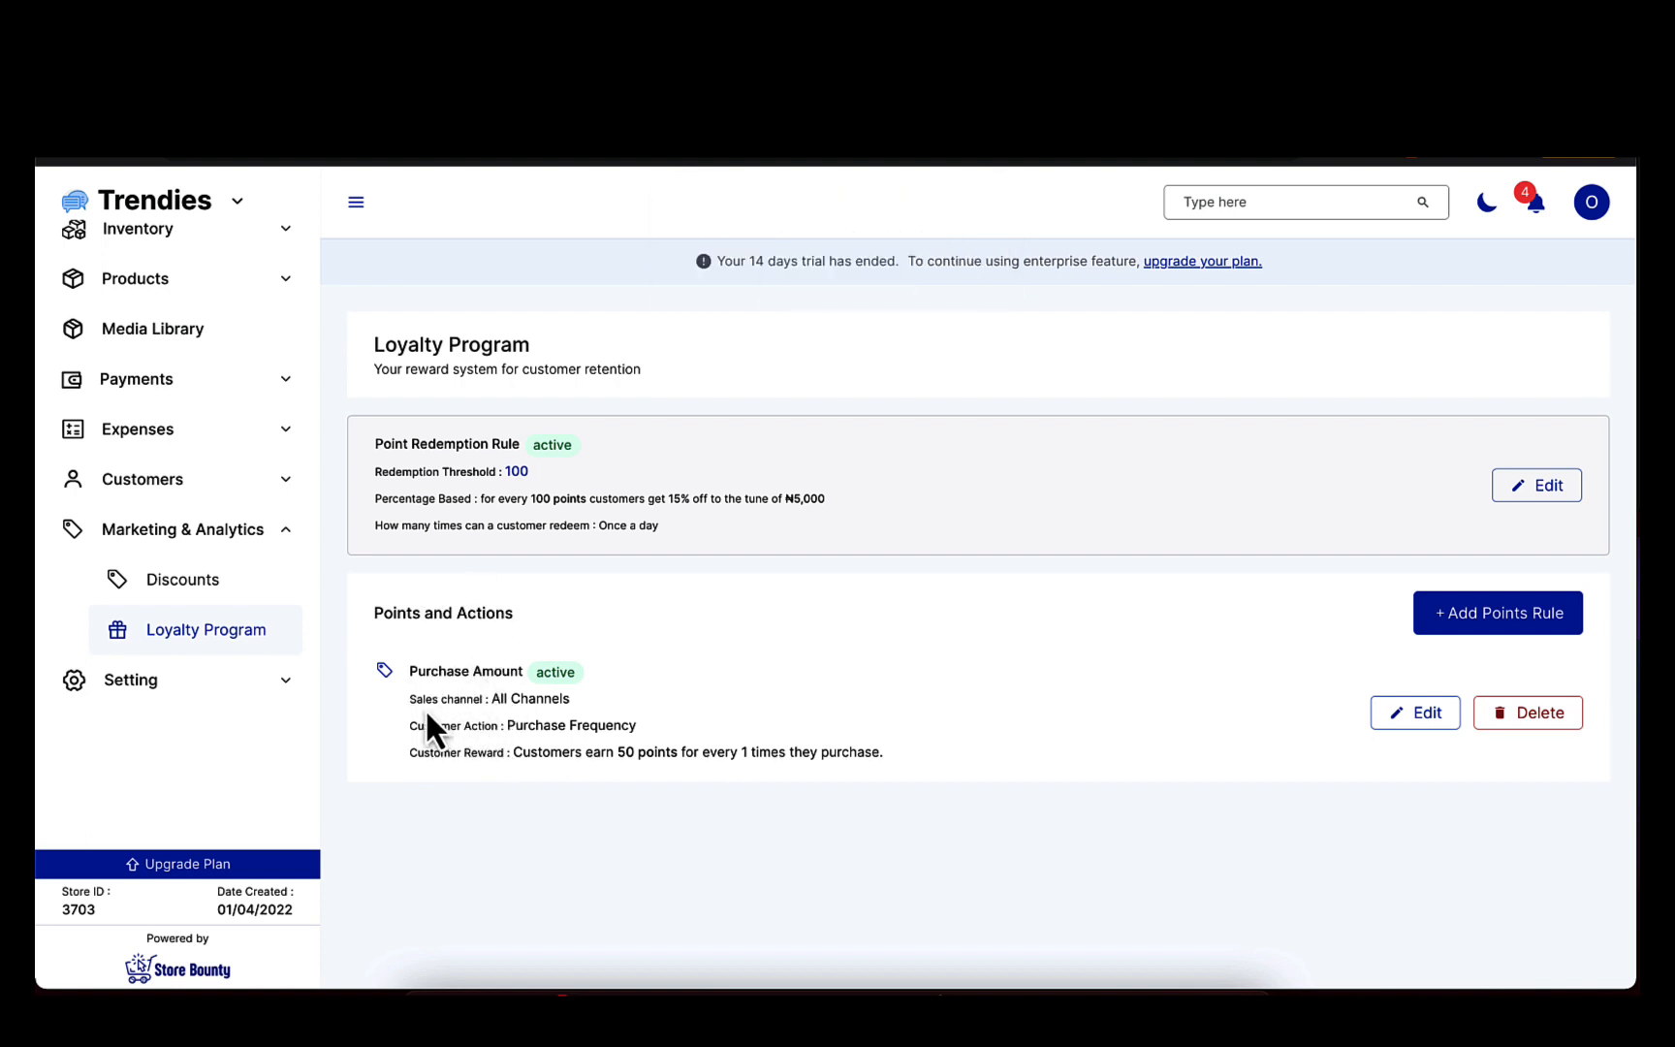
Review the added points rule, and open the point redemption rule to examine its customer reward options.
left_click_drag(499, 697, 618, 722)
left_click(616, 703)
left_click(650, 723)
left_click(1537, 487)
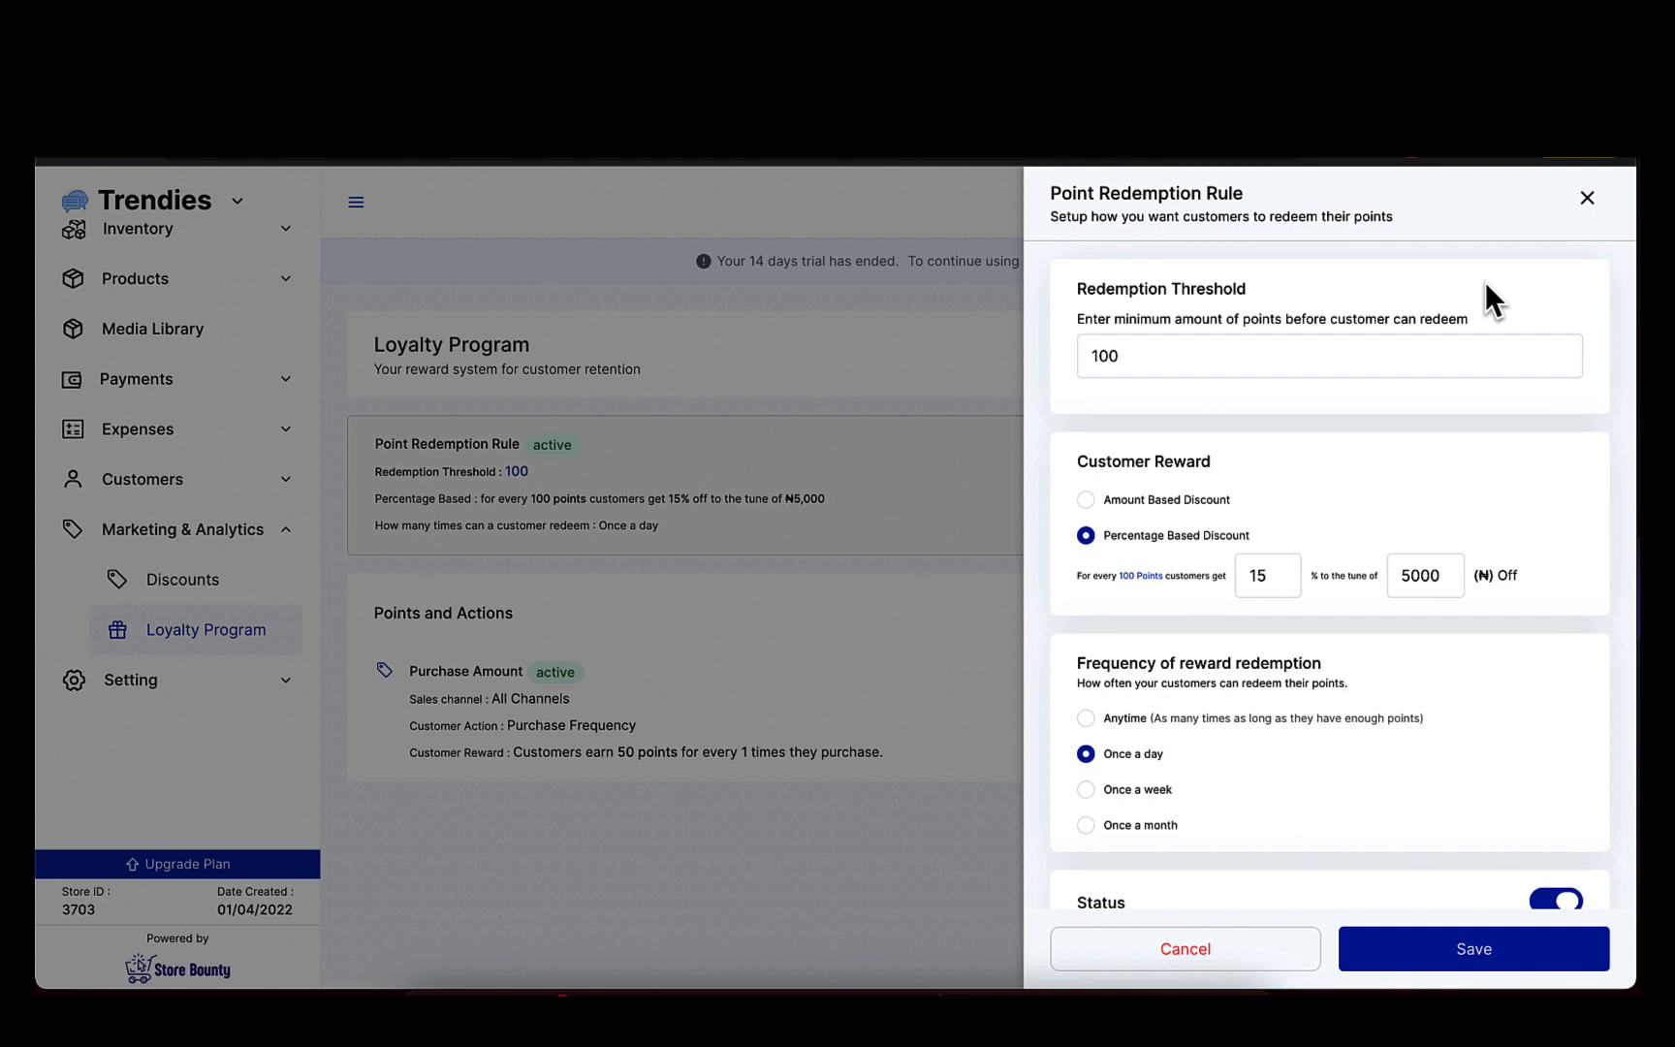
left_click(1218, 367)
scroll(1200, 446, "down", 2)
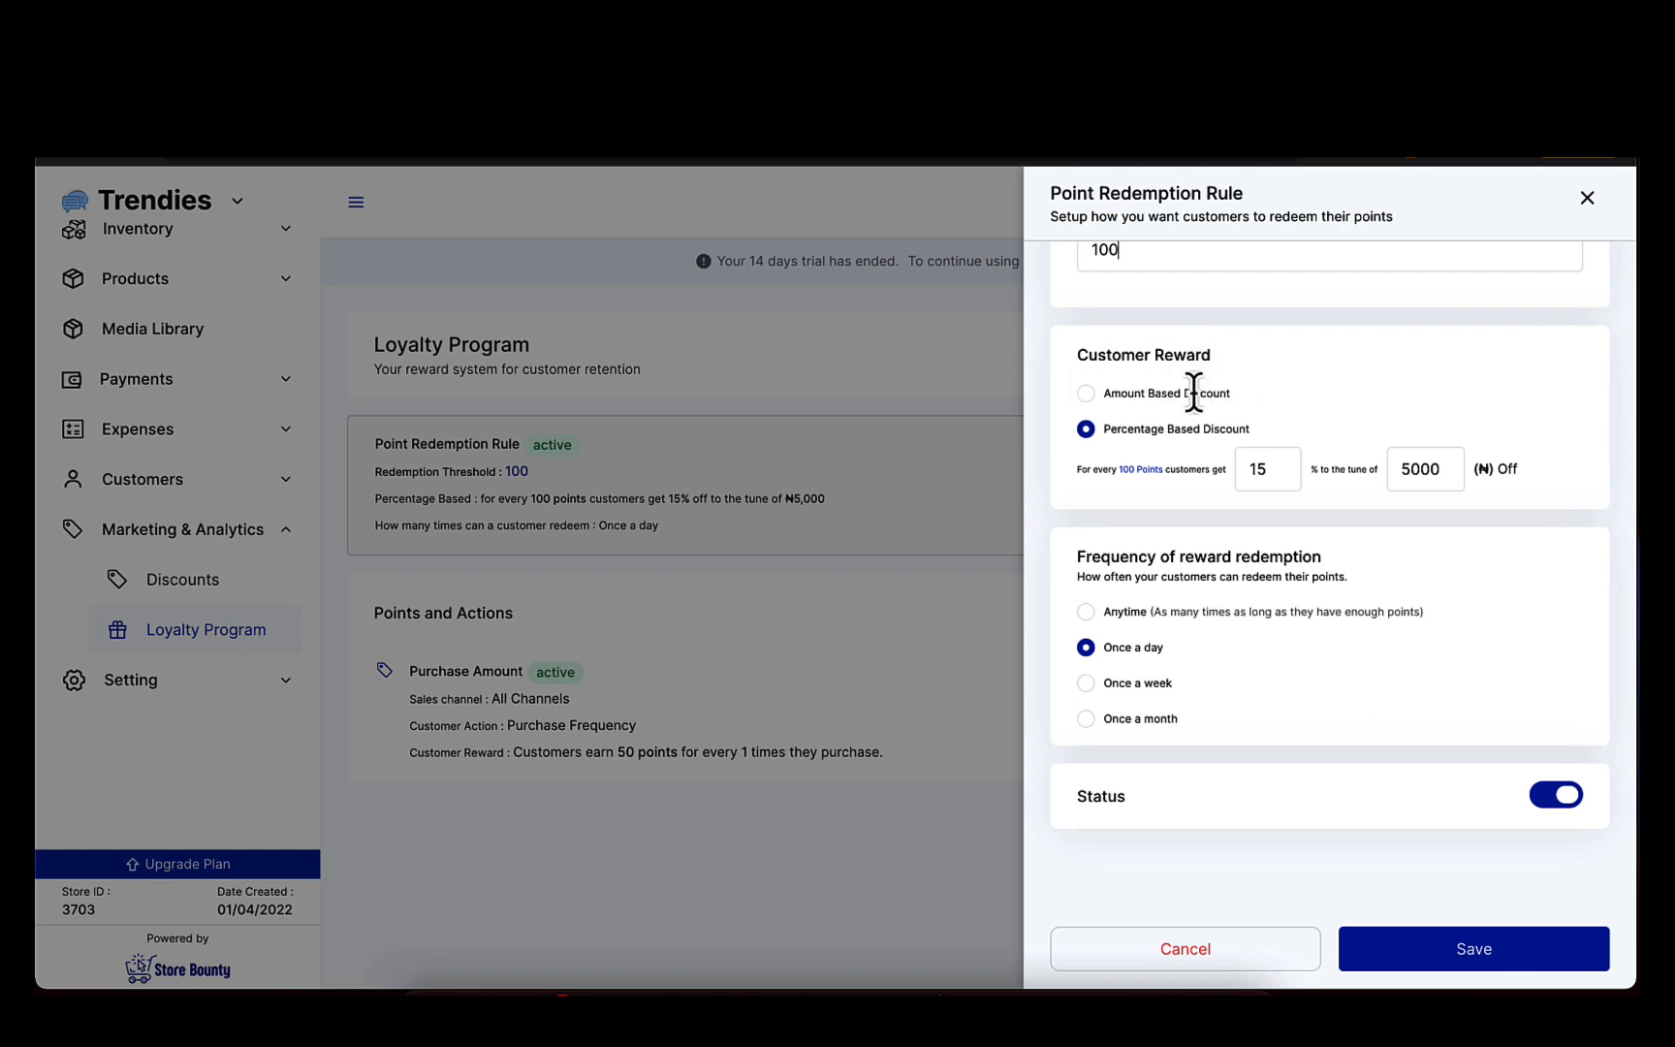
left_click_drag(1103, 391, 1262, 398)
left_click(1262, 398)
left_click_drag(1105, 429, 1270, 422)
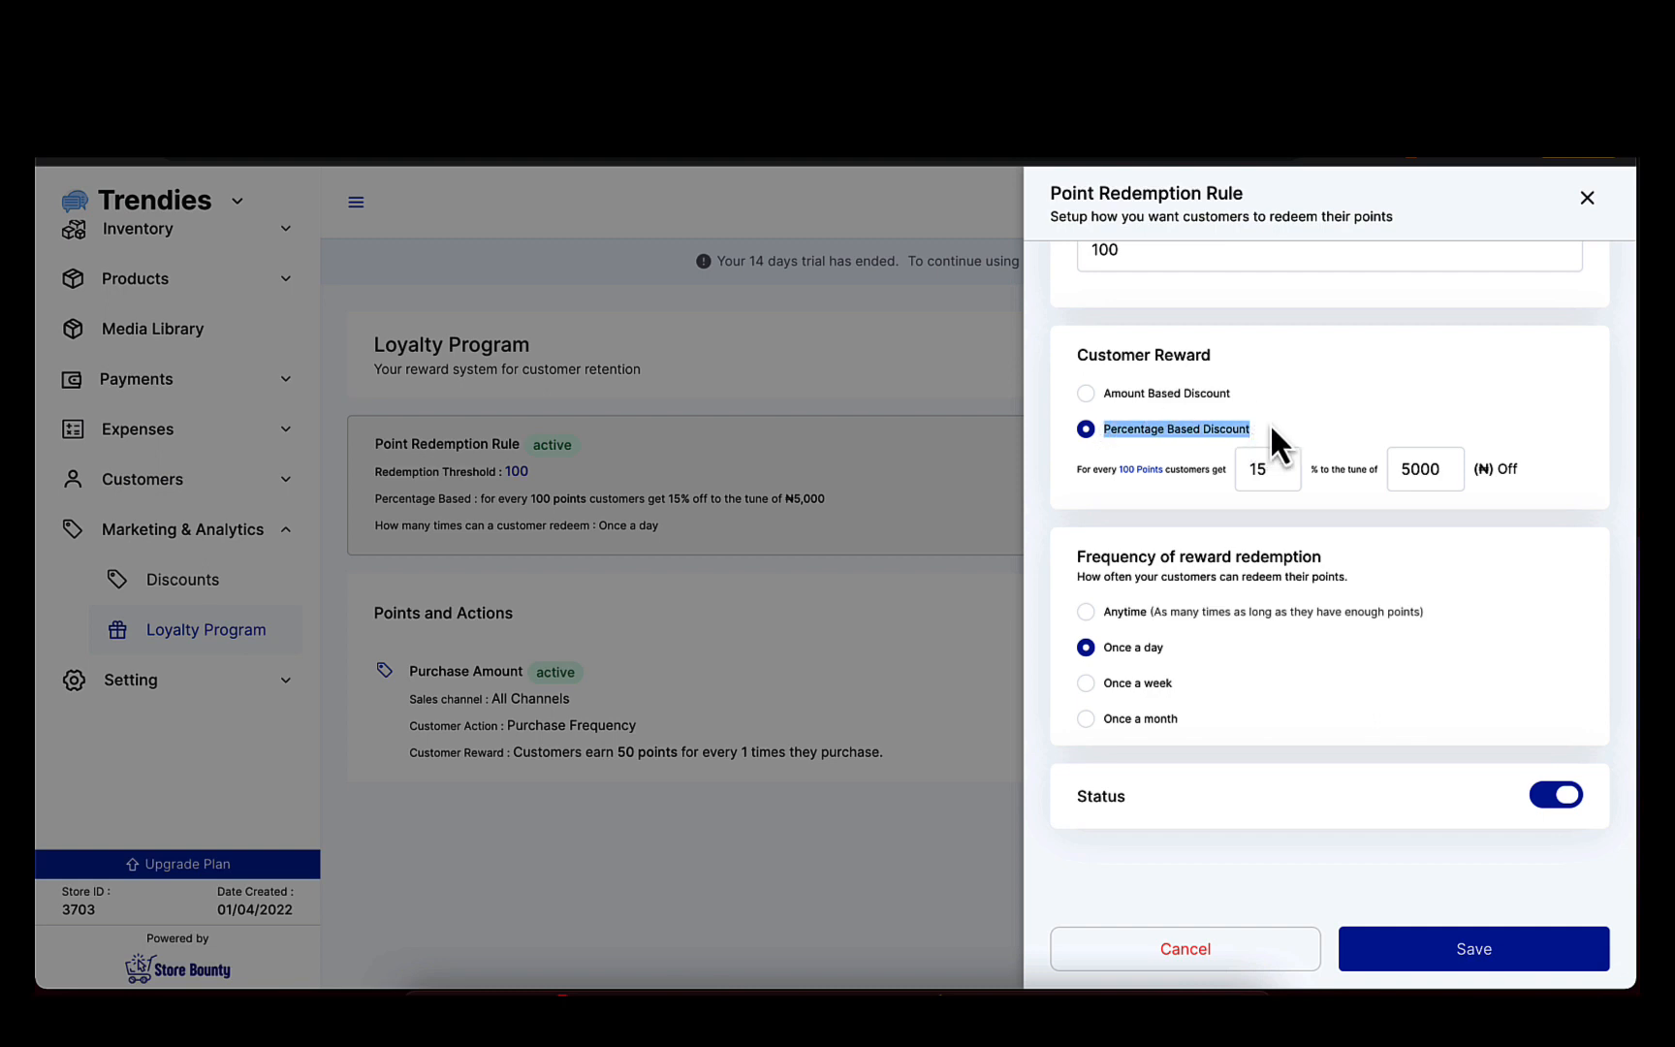
left_click(1275, 424)
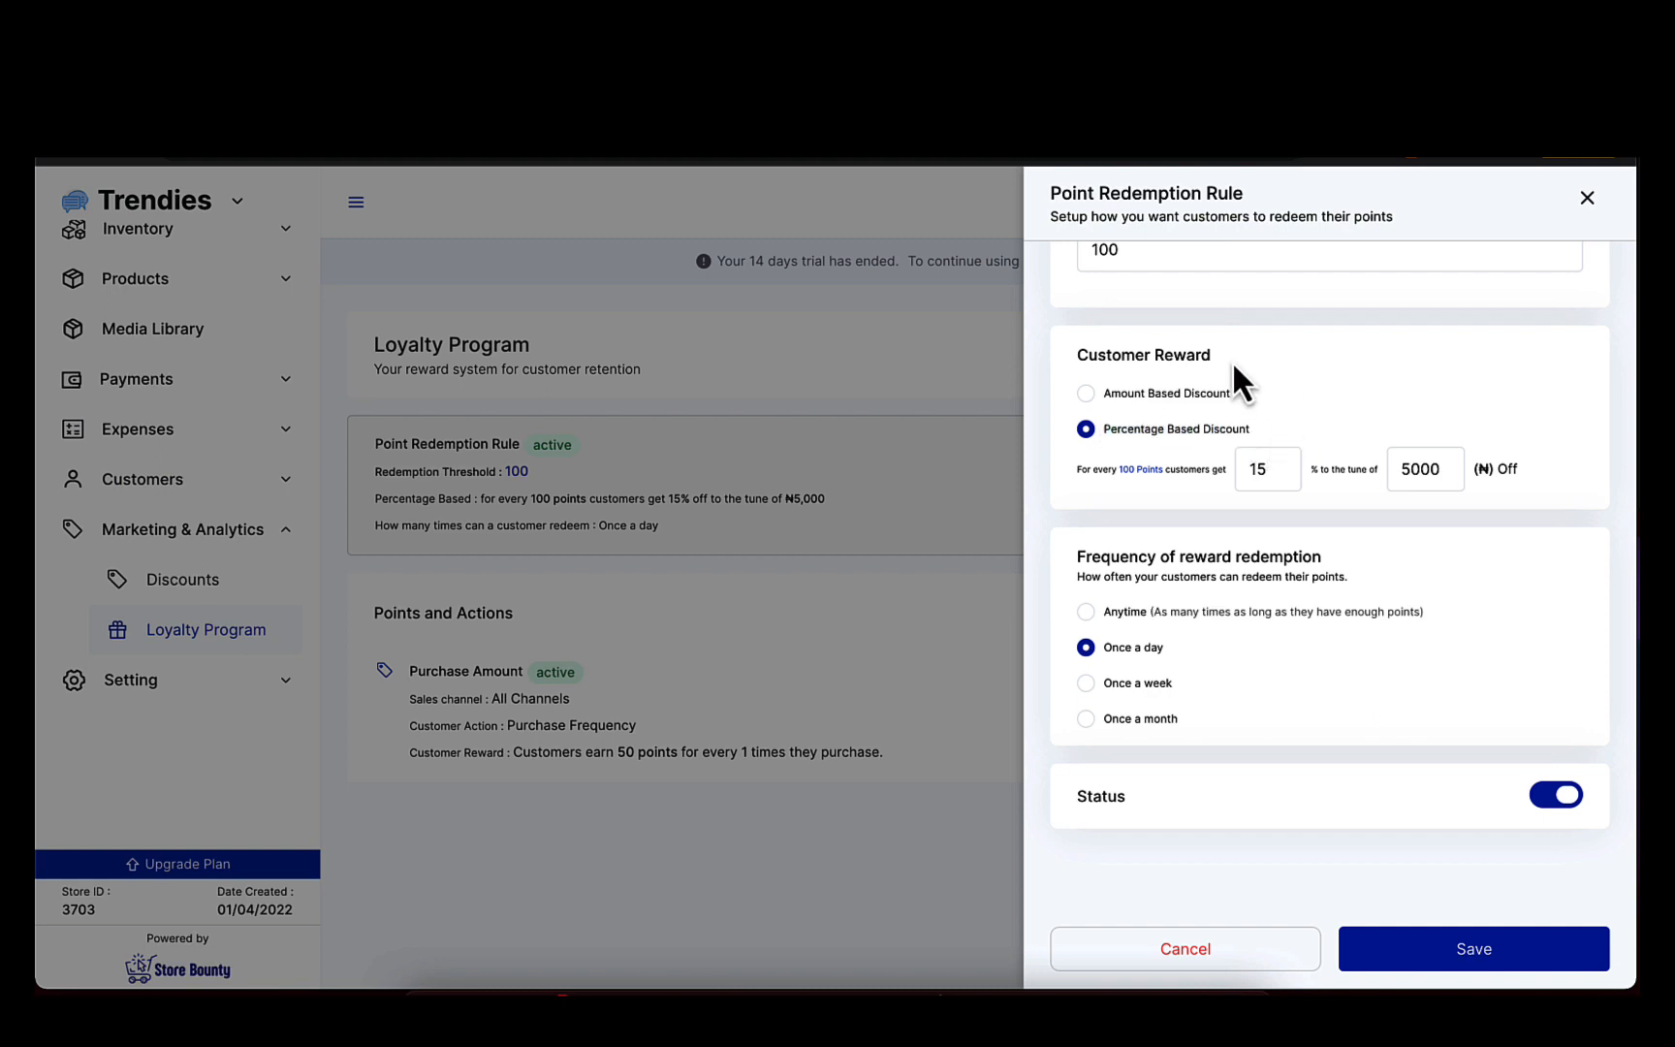
Switch the customer reward to Amount Based Discount and set the redemption threshold to 500 points.
left_click(1083, 394)
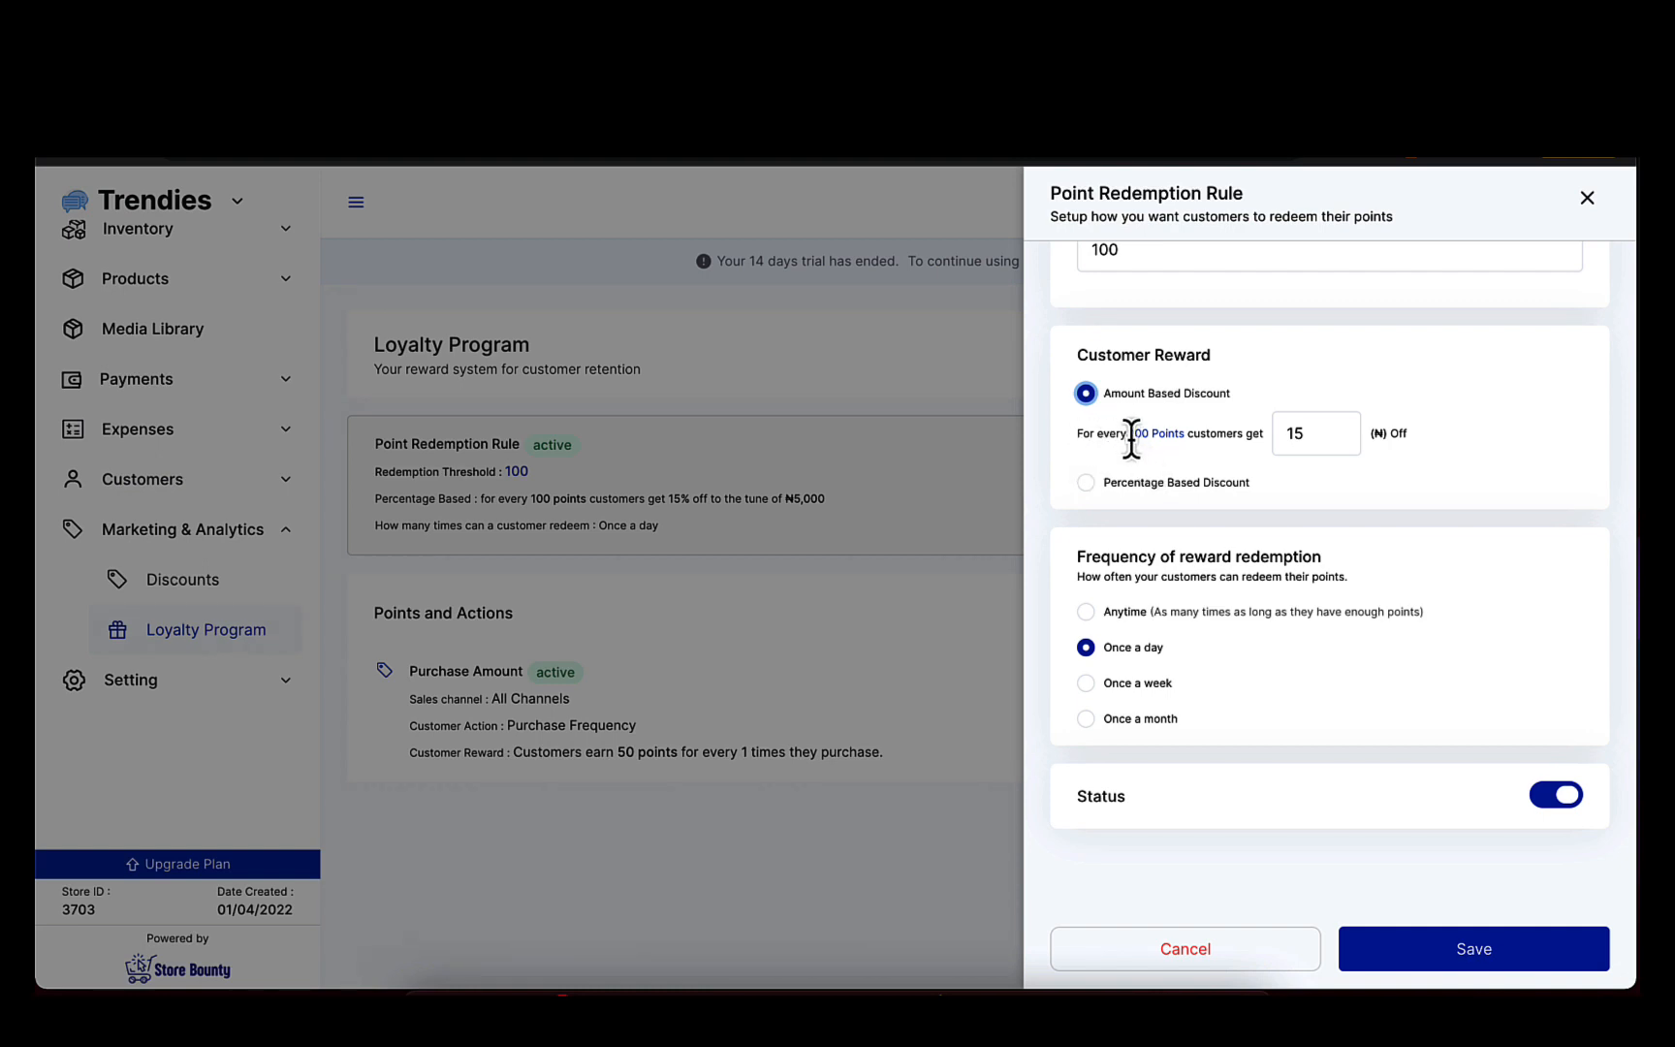
left_click_drag(1129, 437, 1169, 433)
left_click(1170, 433)
scroll(1156, 269, "up", 1)
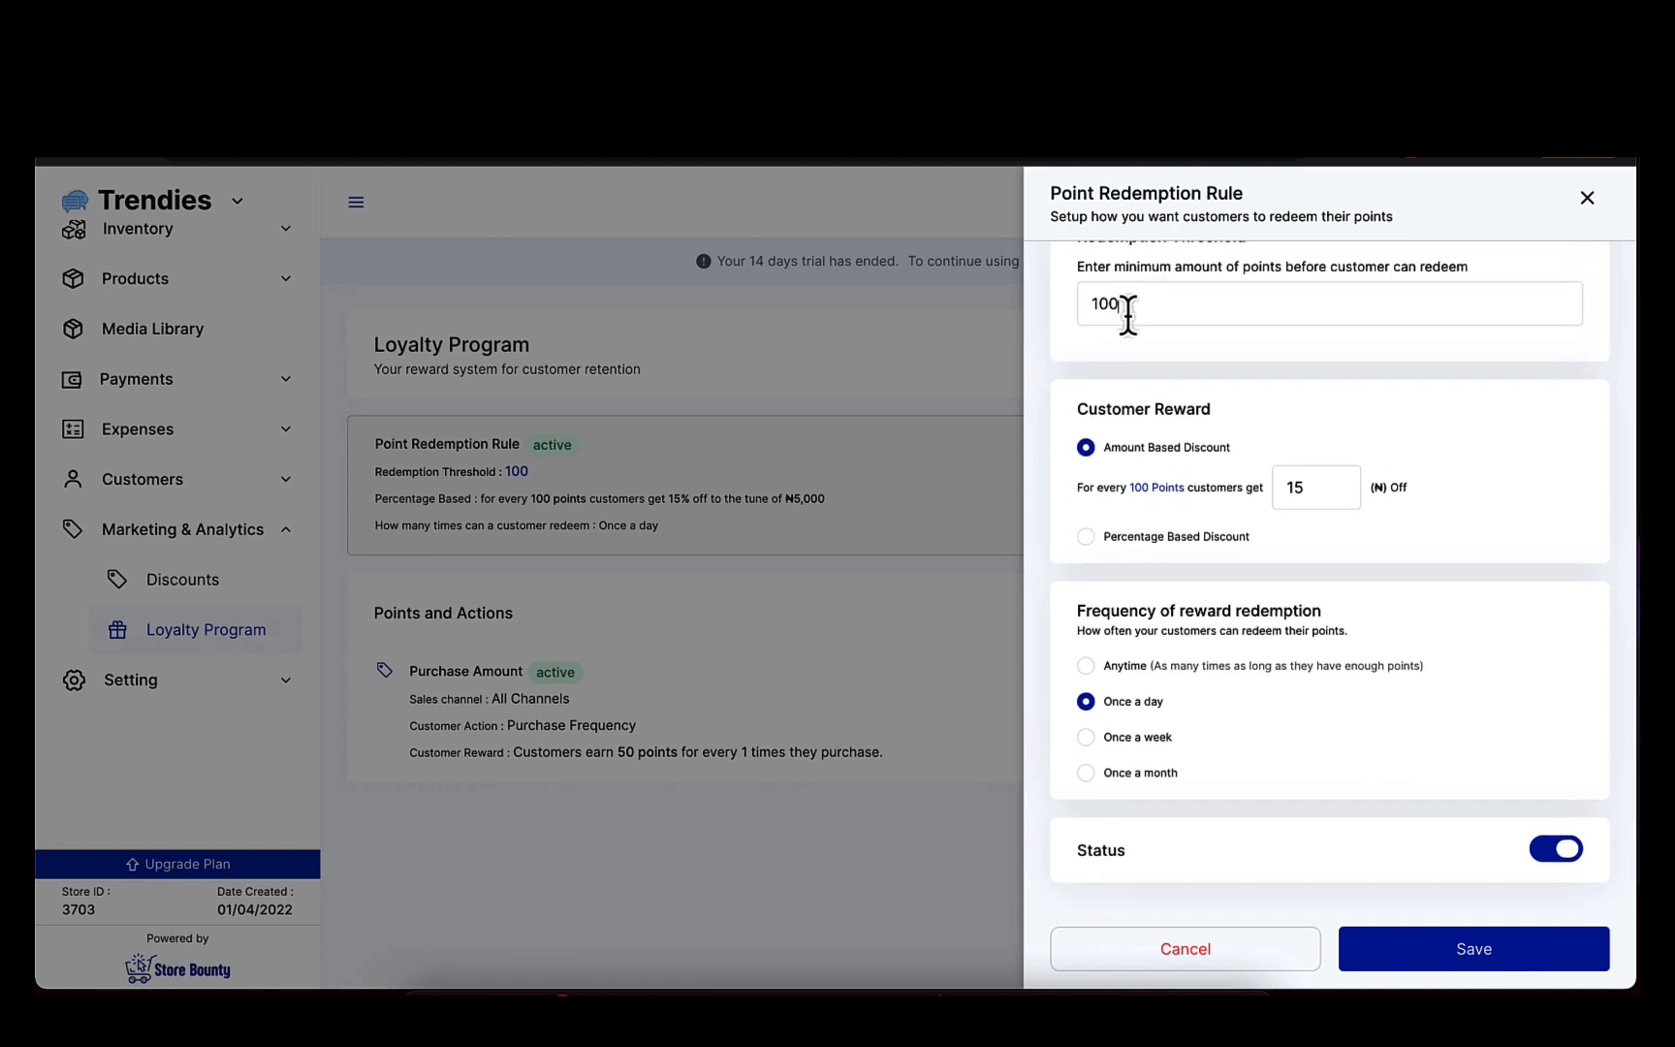
key("BackSpace")
key("BackSpace")
key("BackSpace")
type("5")
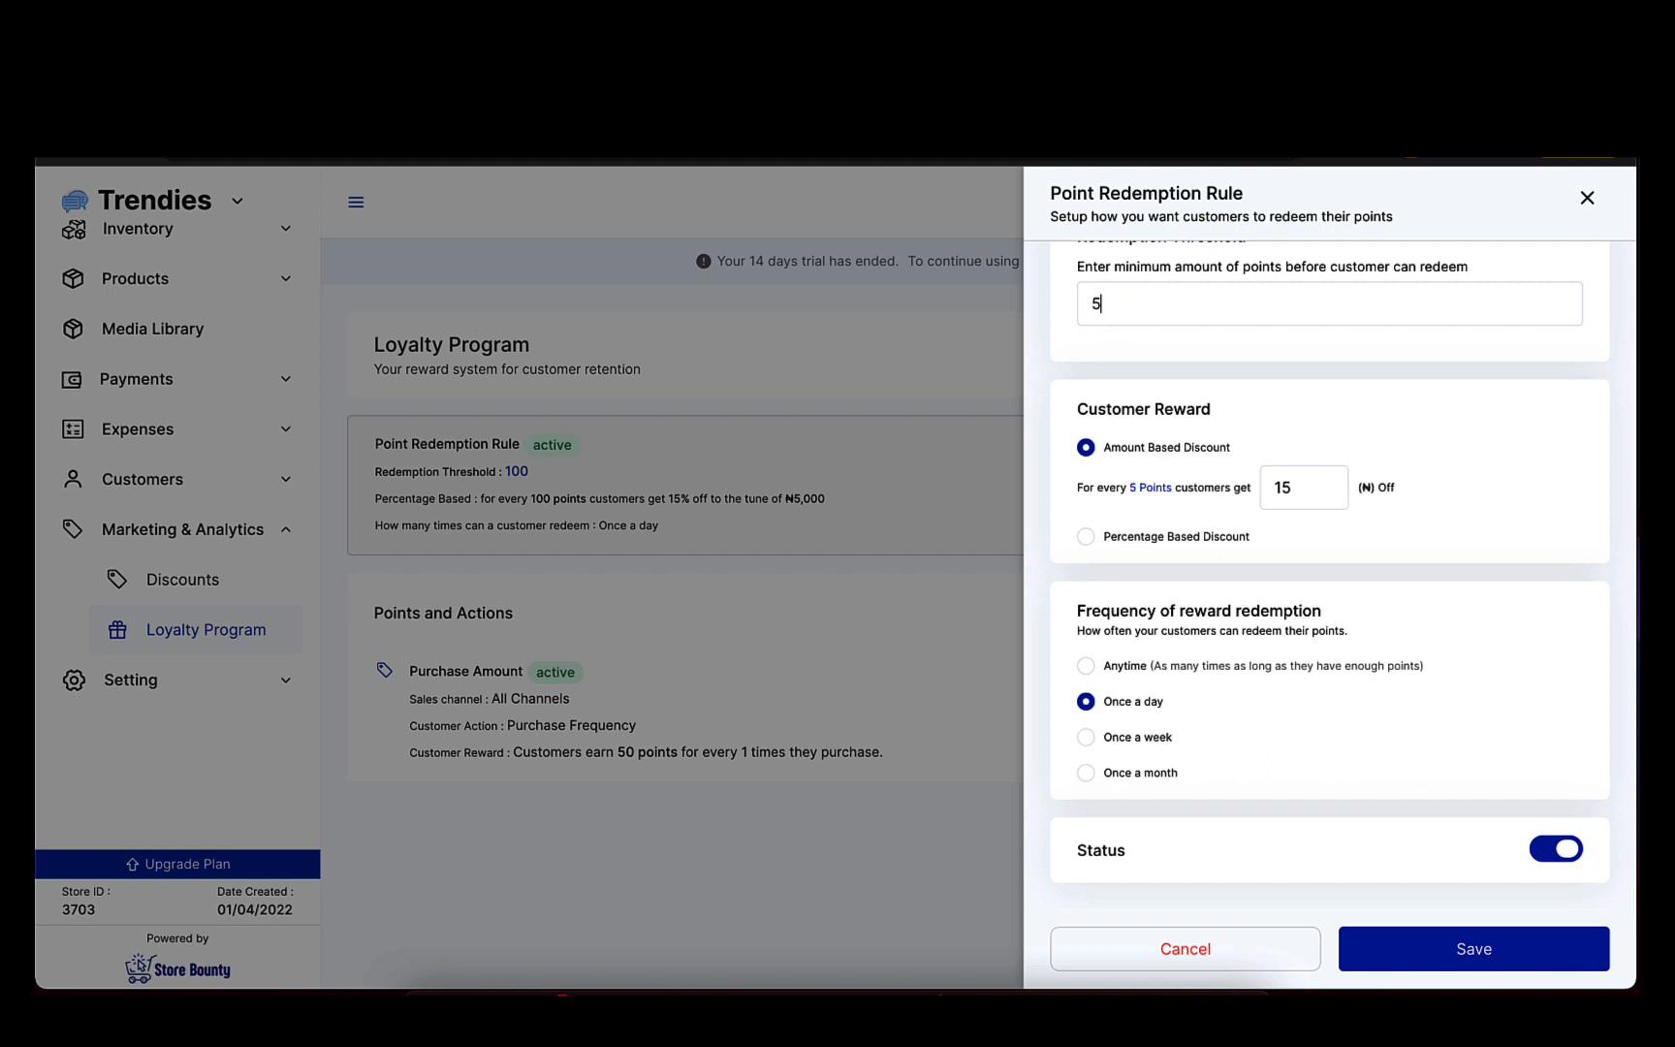
type("00")
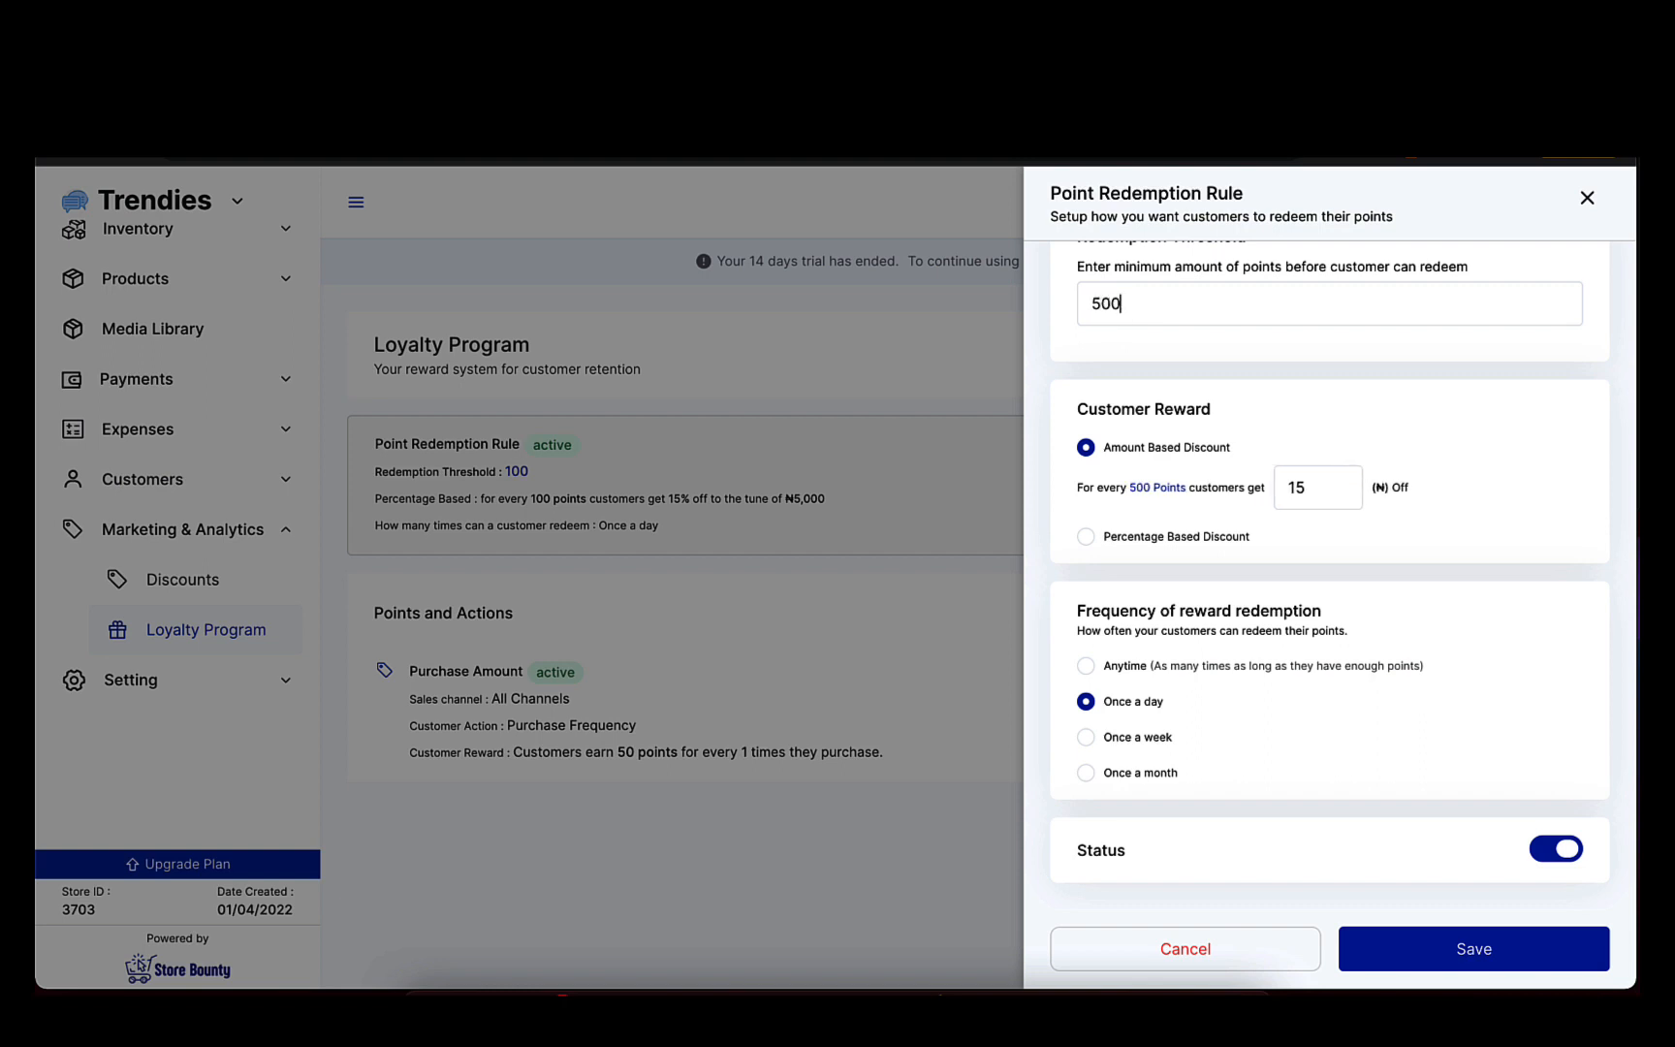
Set the amount-based discount to ₦150 off in the redemption rule.
triple_click(1164, 491)
left_click(1165, 490)
left_click_drag(1290, 486, 1348, 487)
left_click(1348, 489)
left_click_drag(1290, 485, 1346, 497)
left_click(1346, 496)
type("00")
key("BackSpace")
Switch the customer reward to Percentage Based Discount and set the percentage to 15.
left_click(1085, 537)
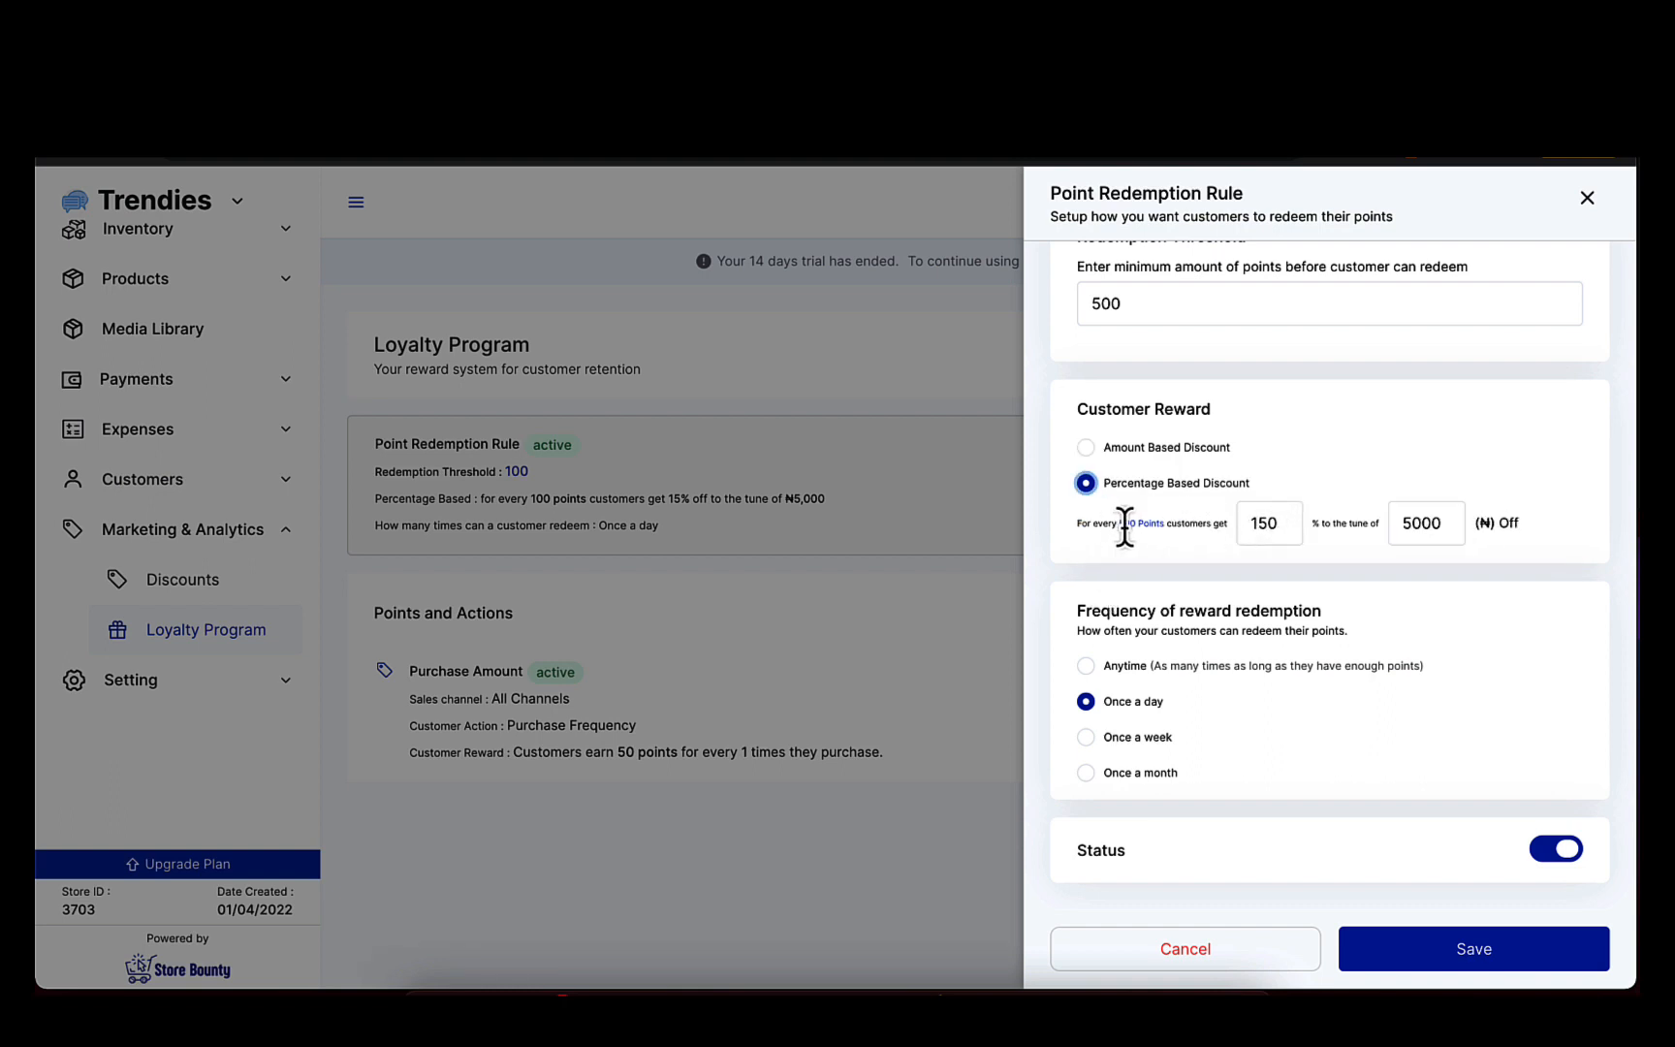
left_click_drag(1117, 527, 1168, 523)
left_click(1168, 523)
double_click(1107, 311)
left_click(1202, 520)
double_click(1264, 522)
type("15")
double_click(1431, 528)
left_click(1484, 532)
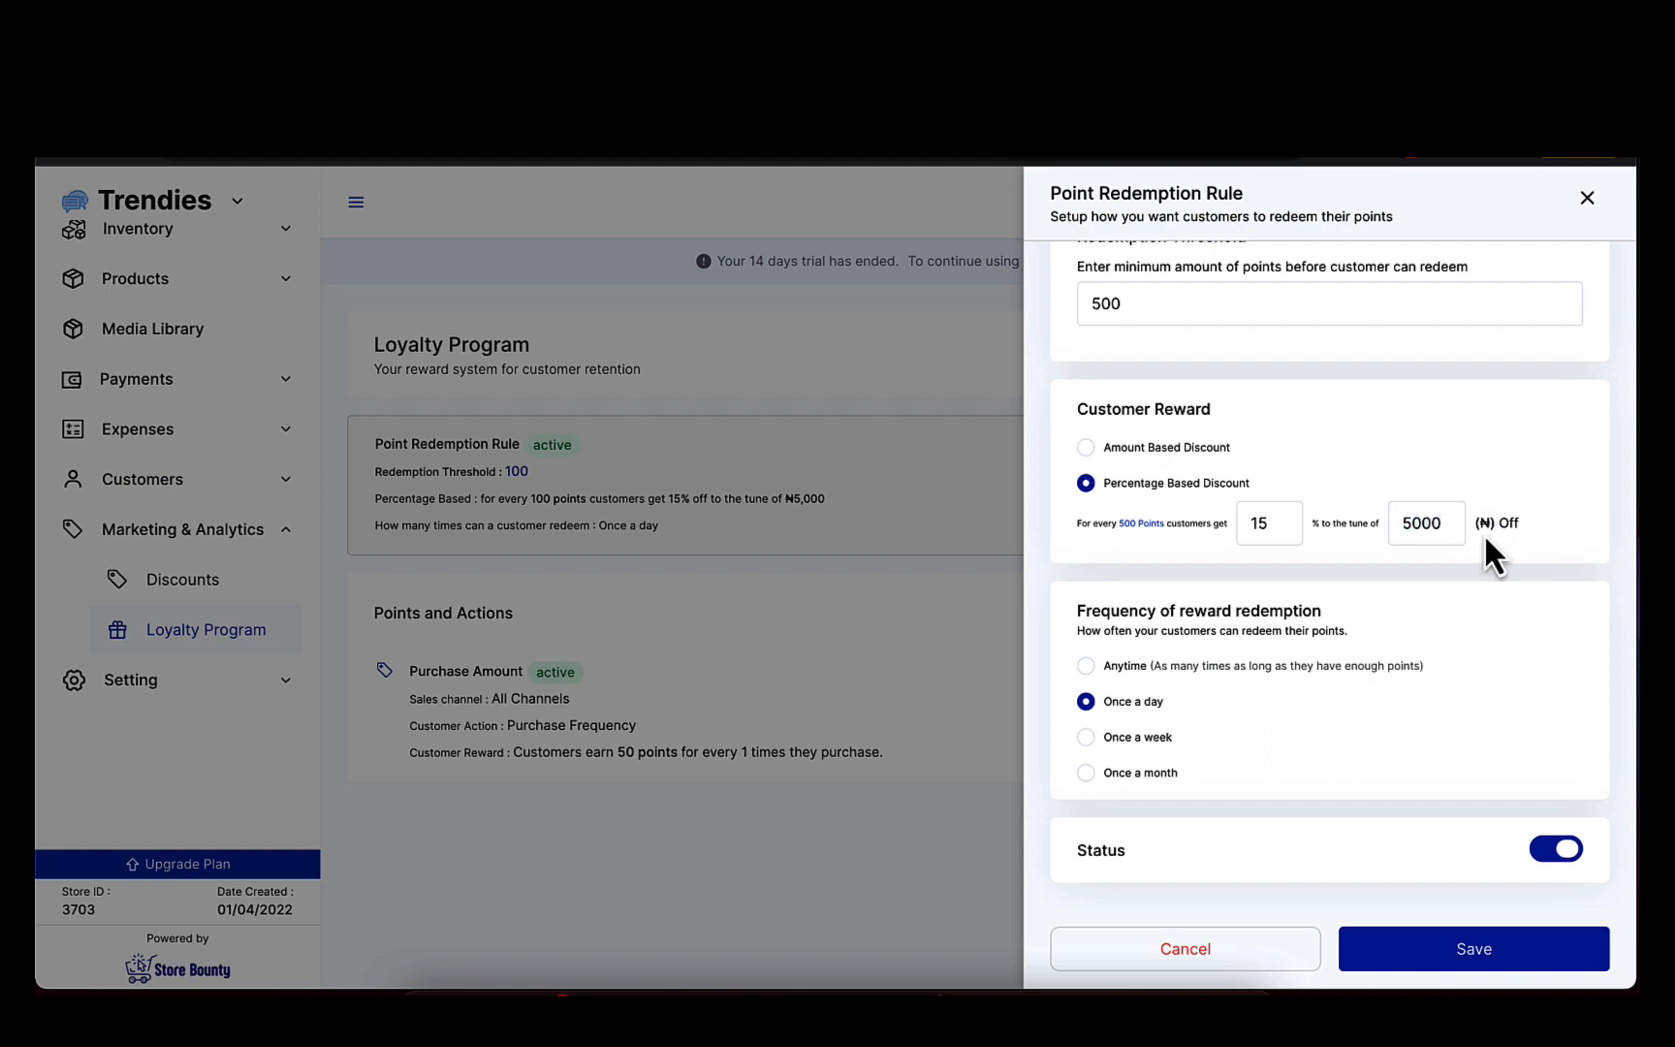
double_click(1419, 531)
double_click(1420, 528)
Set the frequency of reward redemption to Anytime, keep the status enabled, and save the redemption rule.
scroll(1349, 601, "down", 1)
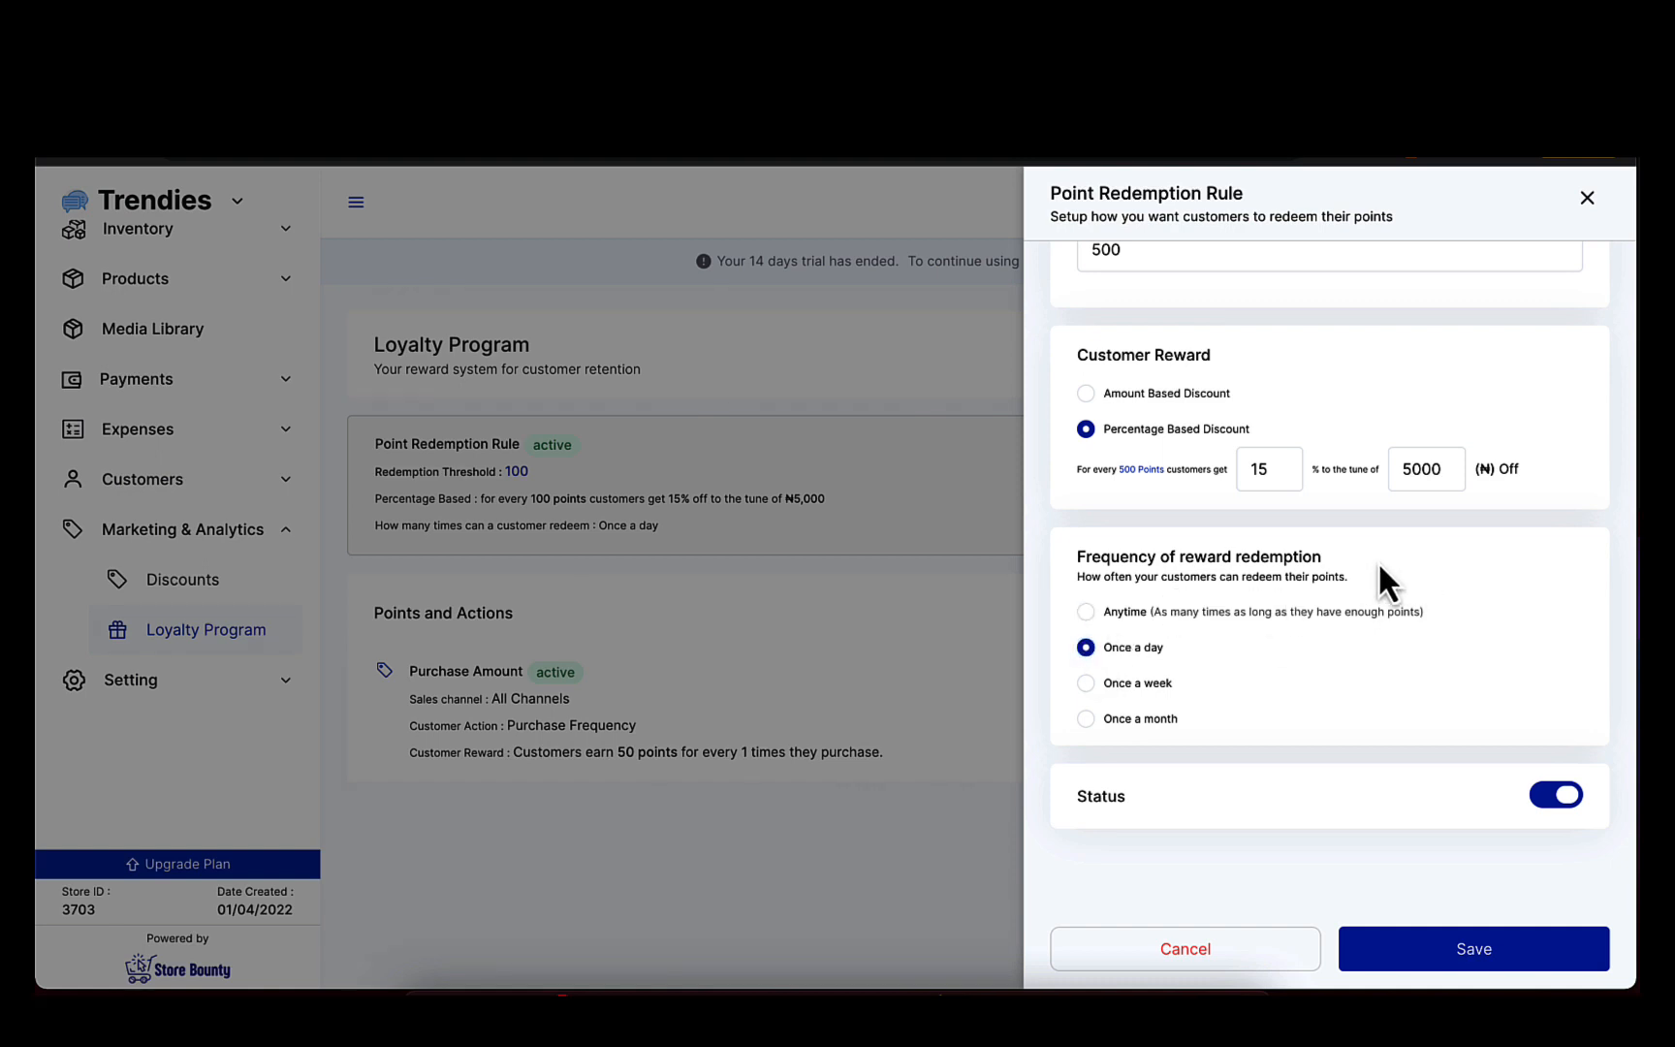
left_click(1086, 719)
left_click(1087, 613)
left_click(1562, 810)
left_click(1562, 810)
left_click(1490, 948)
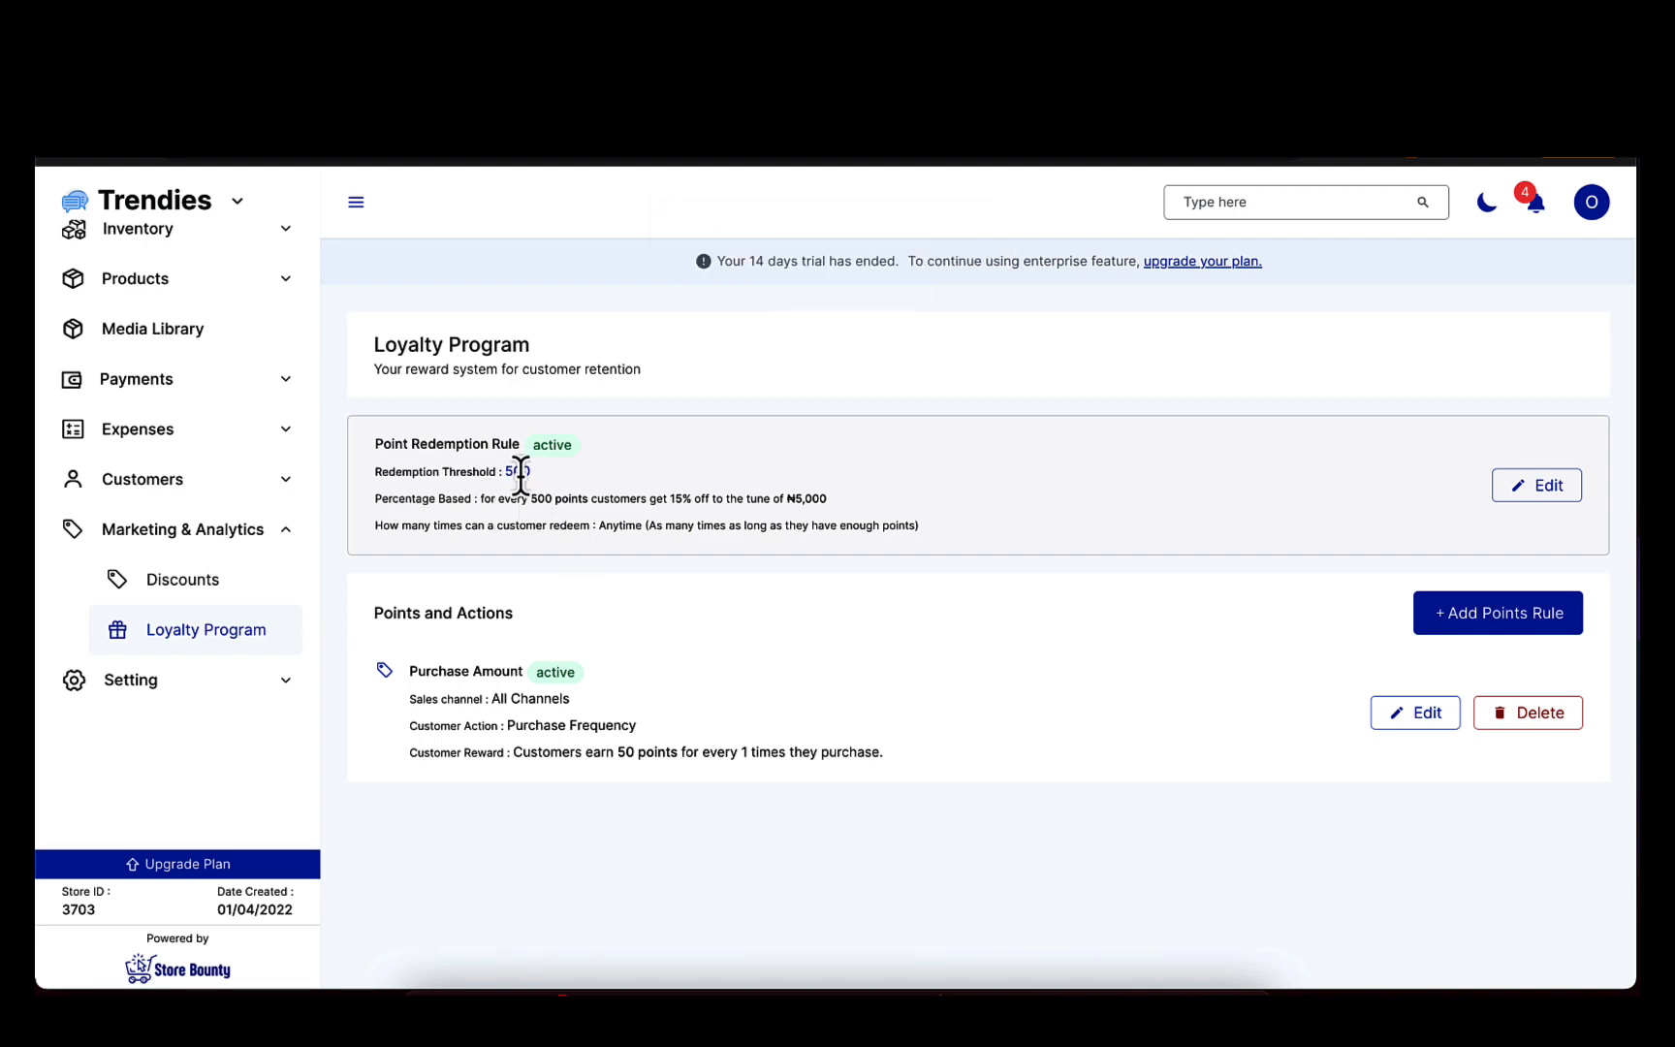
Set the redemption threshold of the point redemption rule to 100 and save it.
left_click(1534, 490)
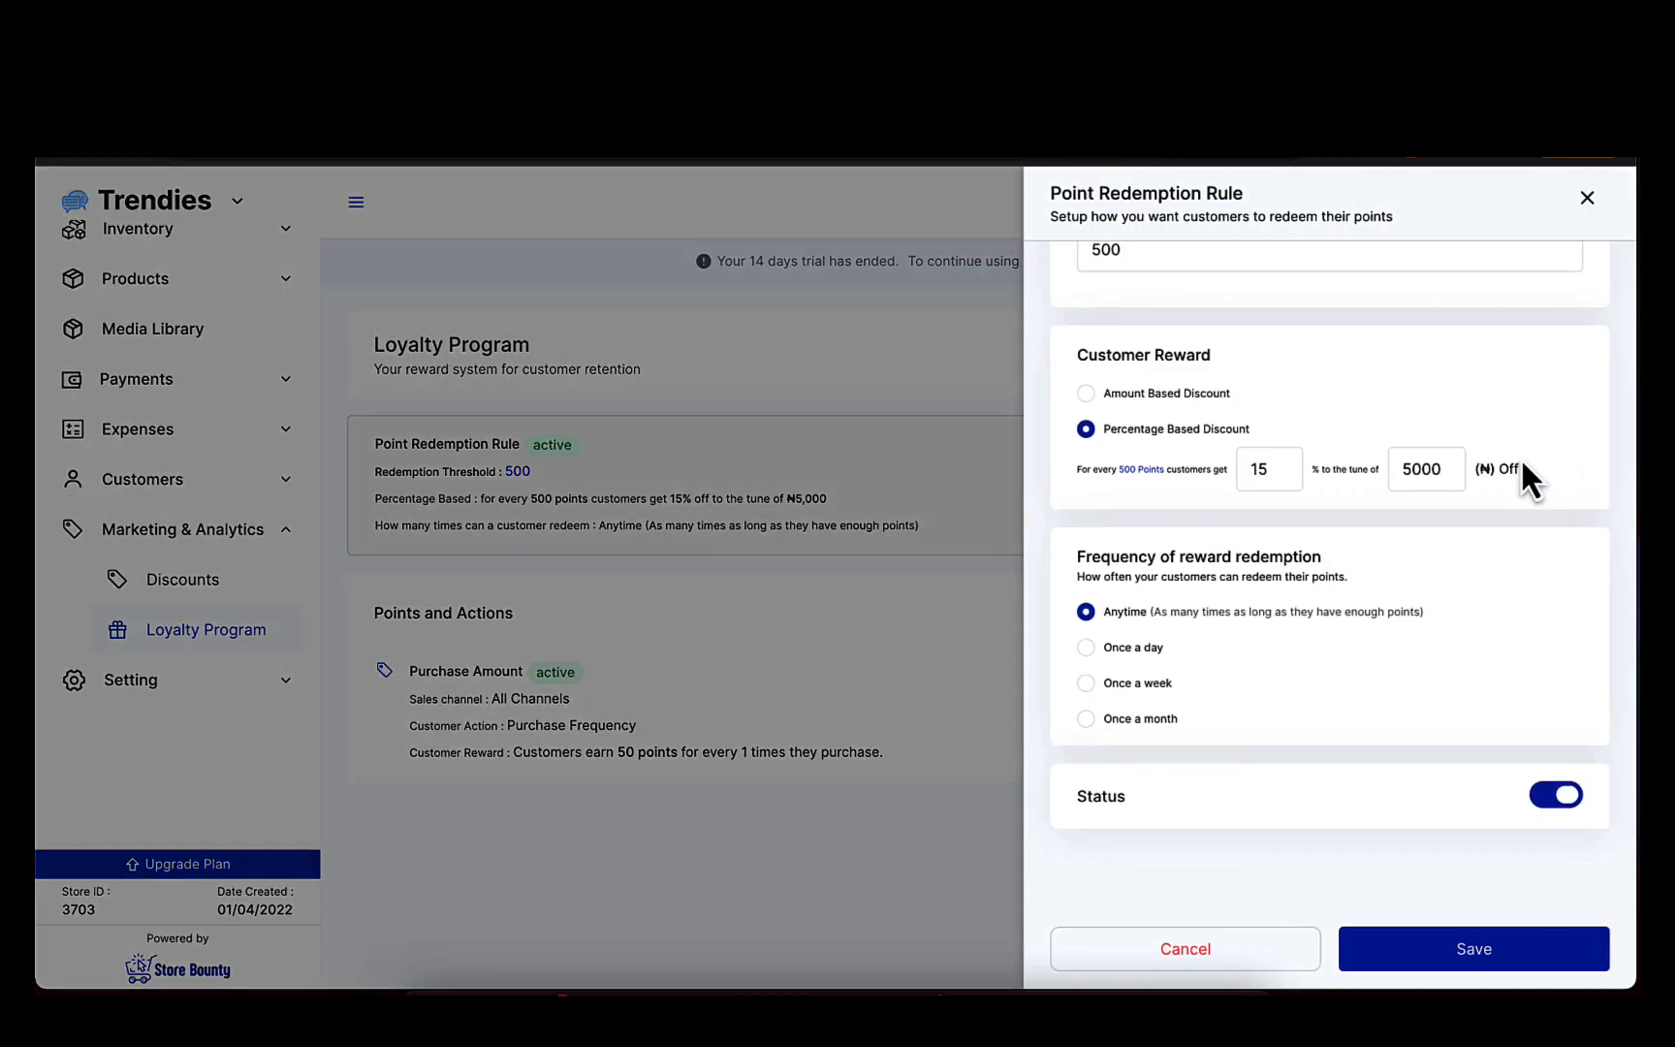
scroll(1209, 283, "up", 2)
double_click(1108, 355)
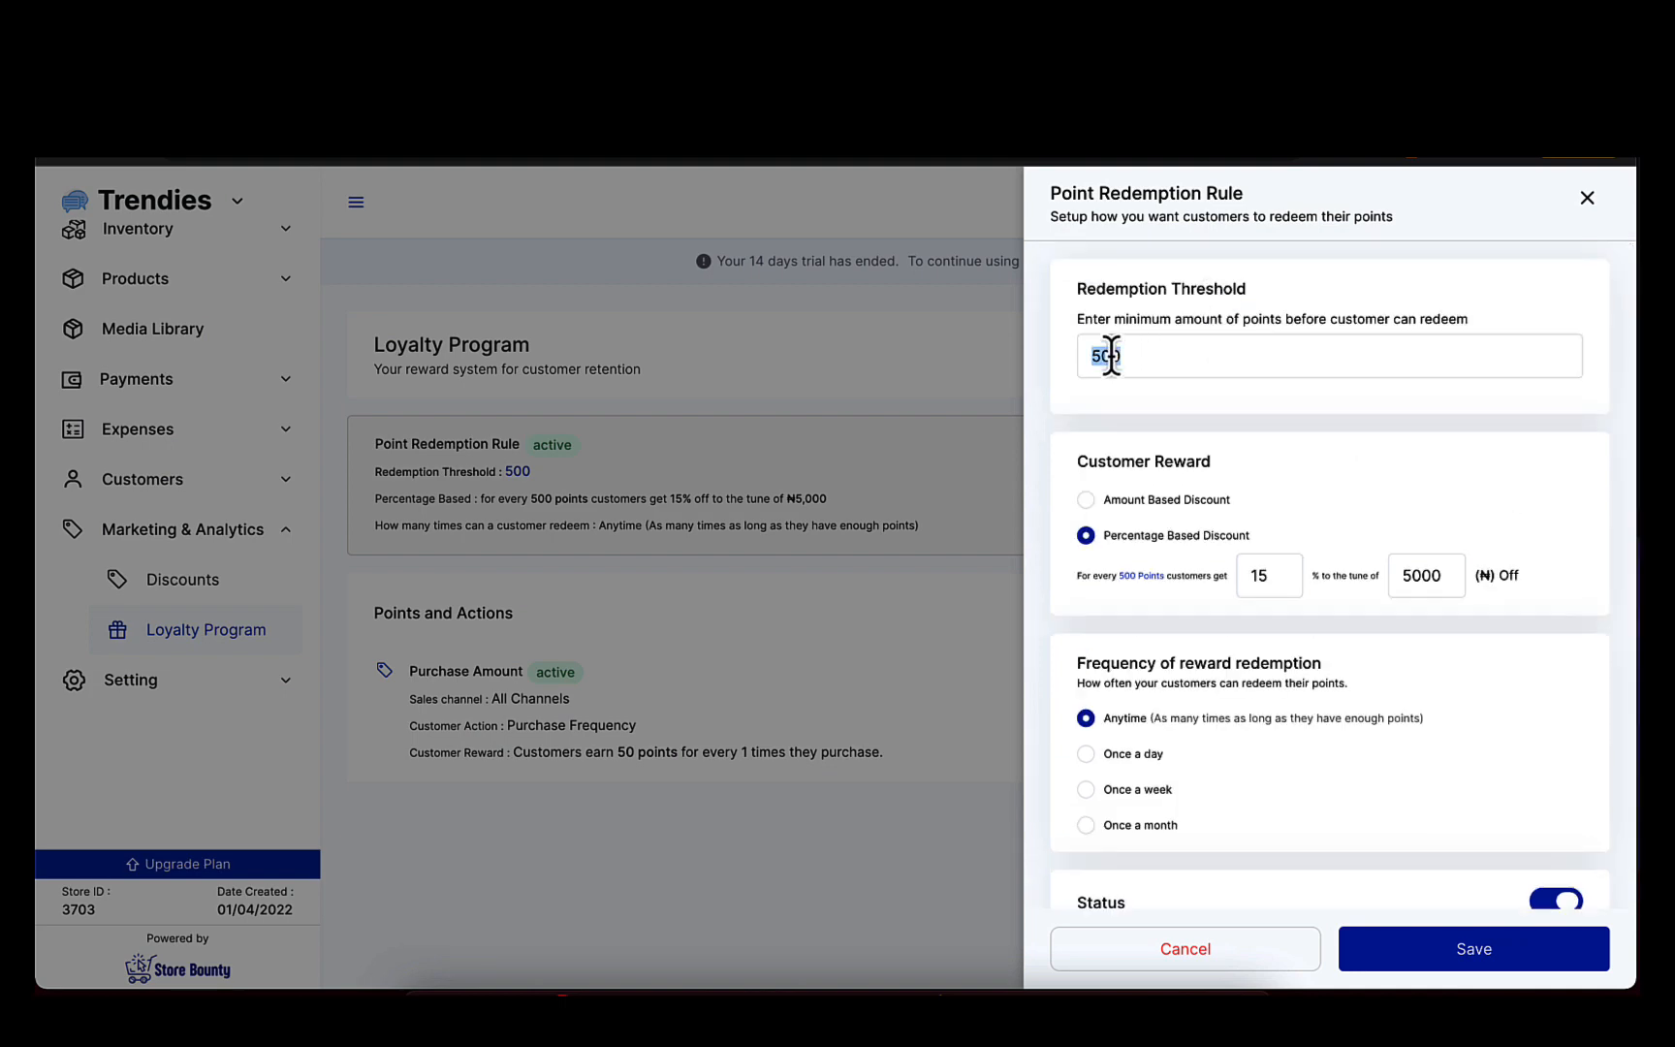
type("100")
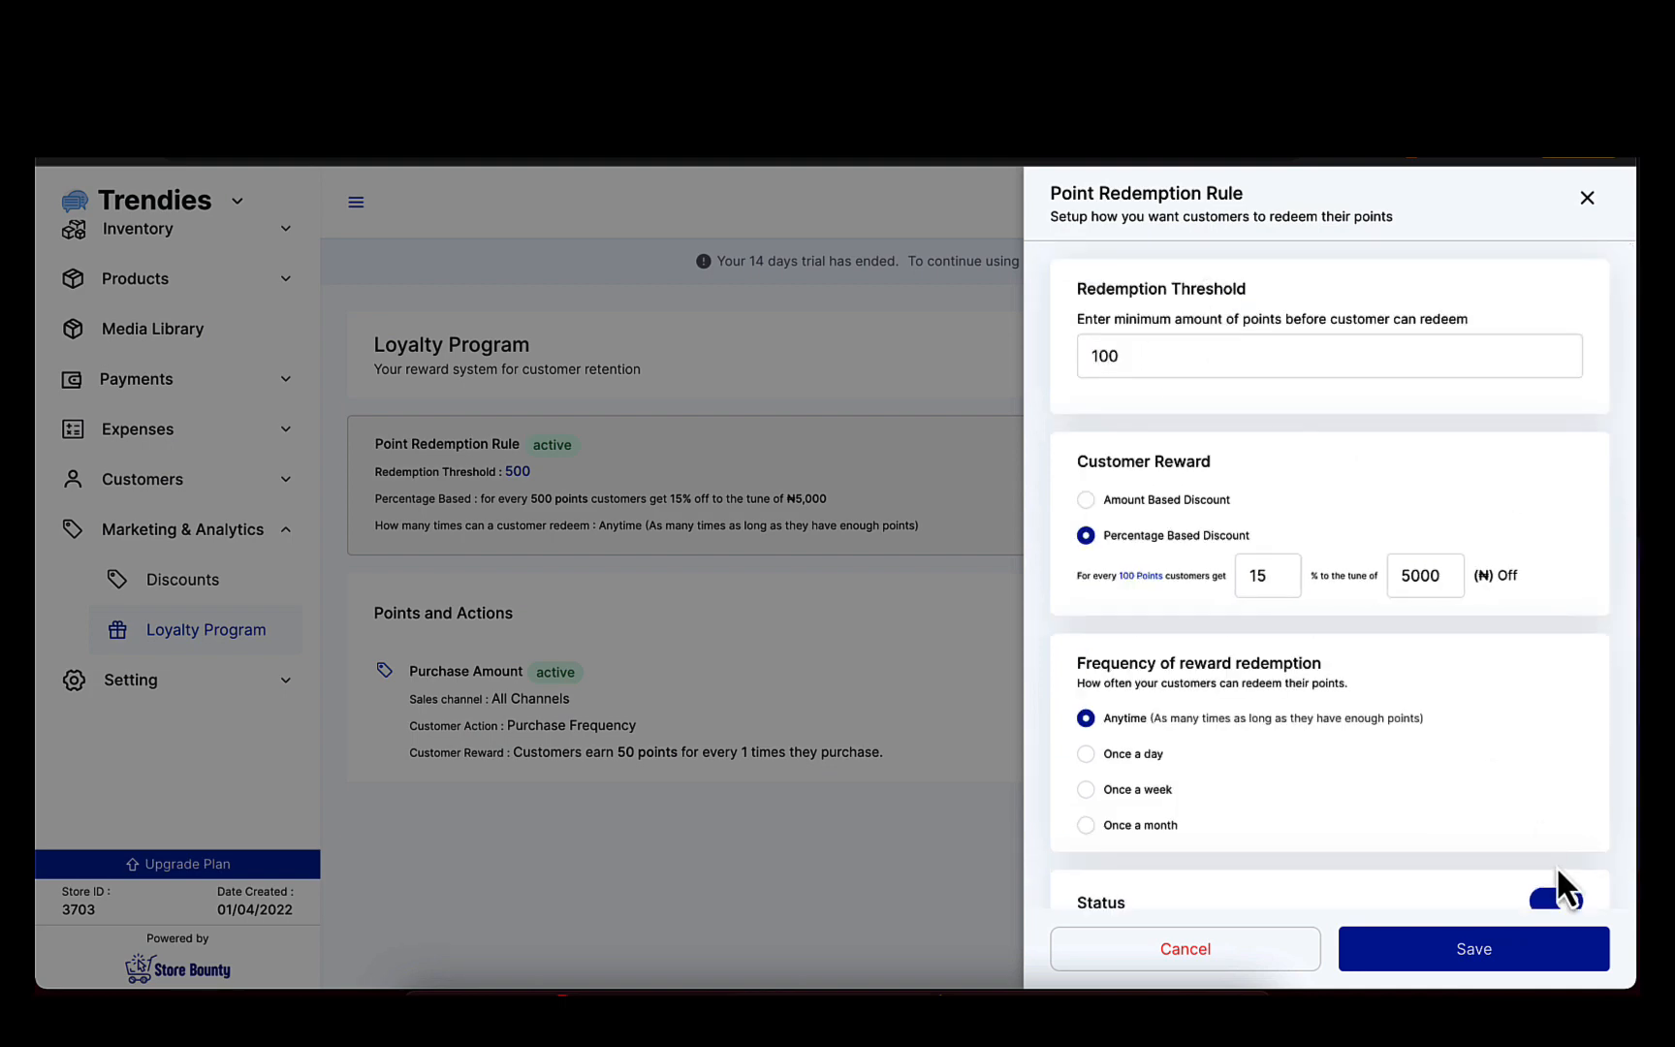
left_click(1467, 956)
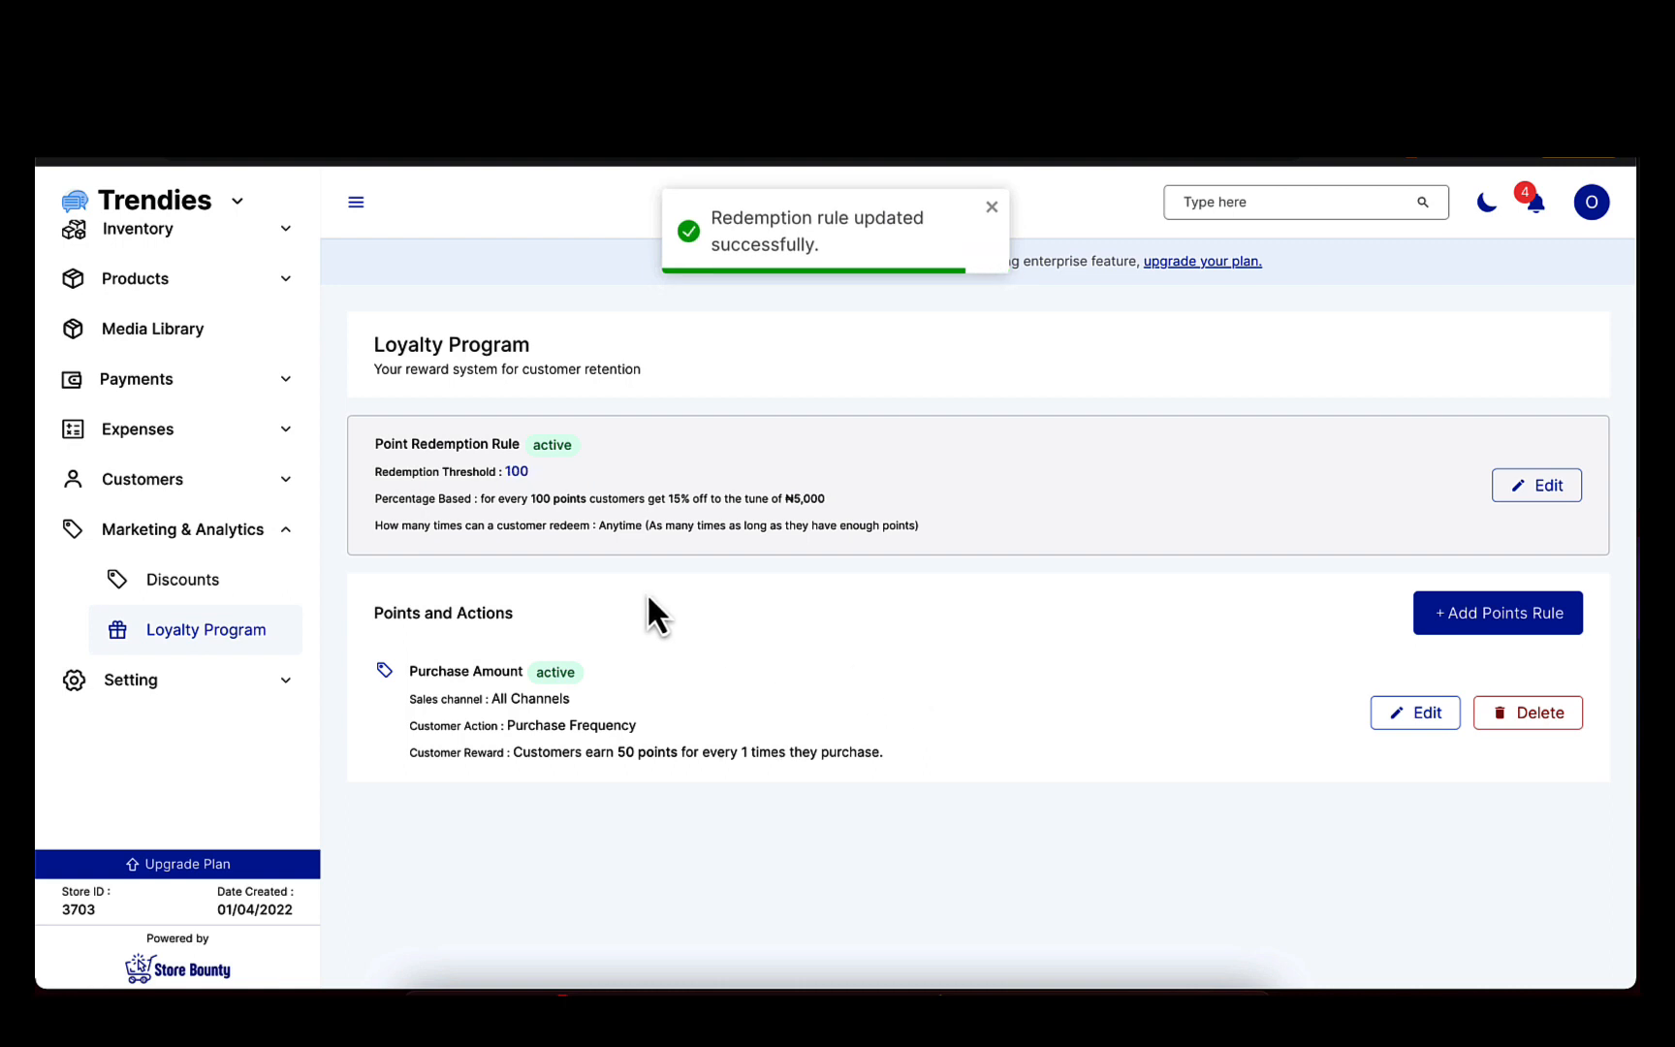
Review the threshold, percentage discount and redemption frequency of the saved point redemption rule.
double_click(516, 471)
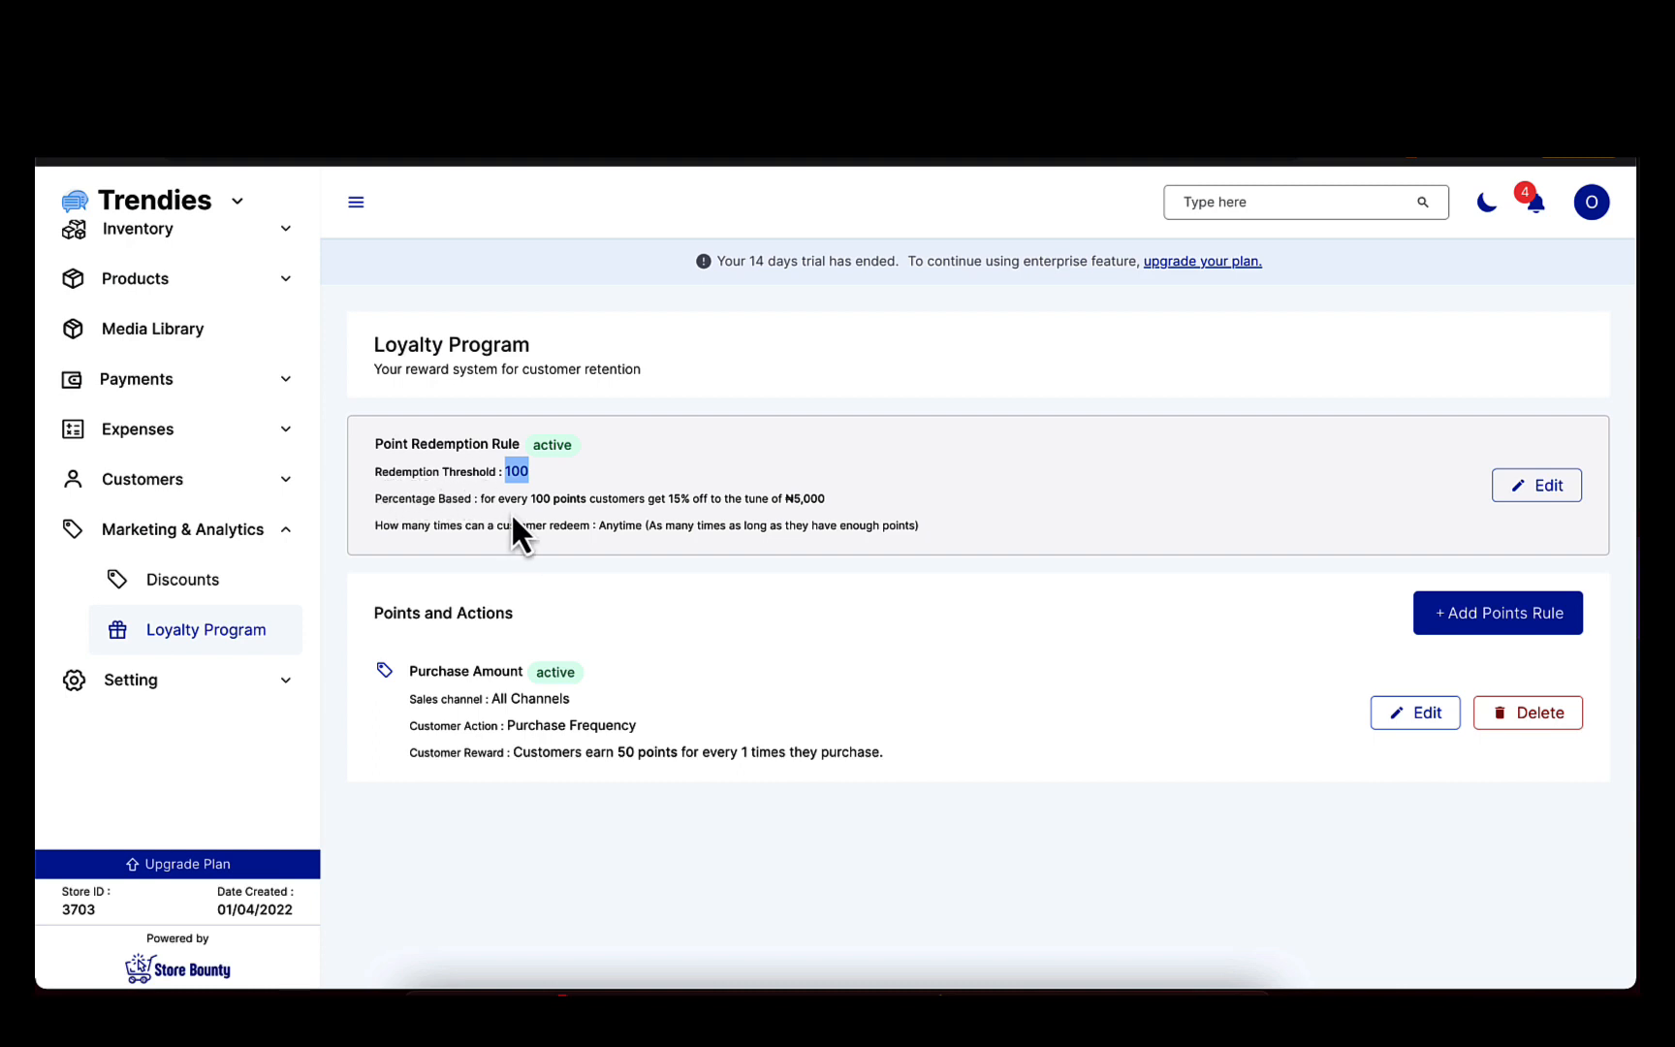
left_click(535, 498)
left_click_drag(786, 501, 855, 498)
left_click(855, 498)
double_click(610, 528)
left_click(834, 488)
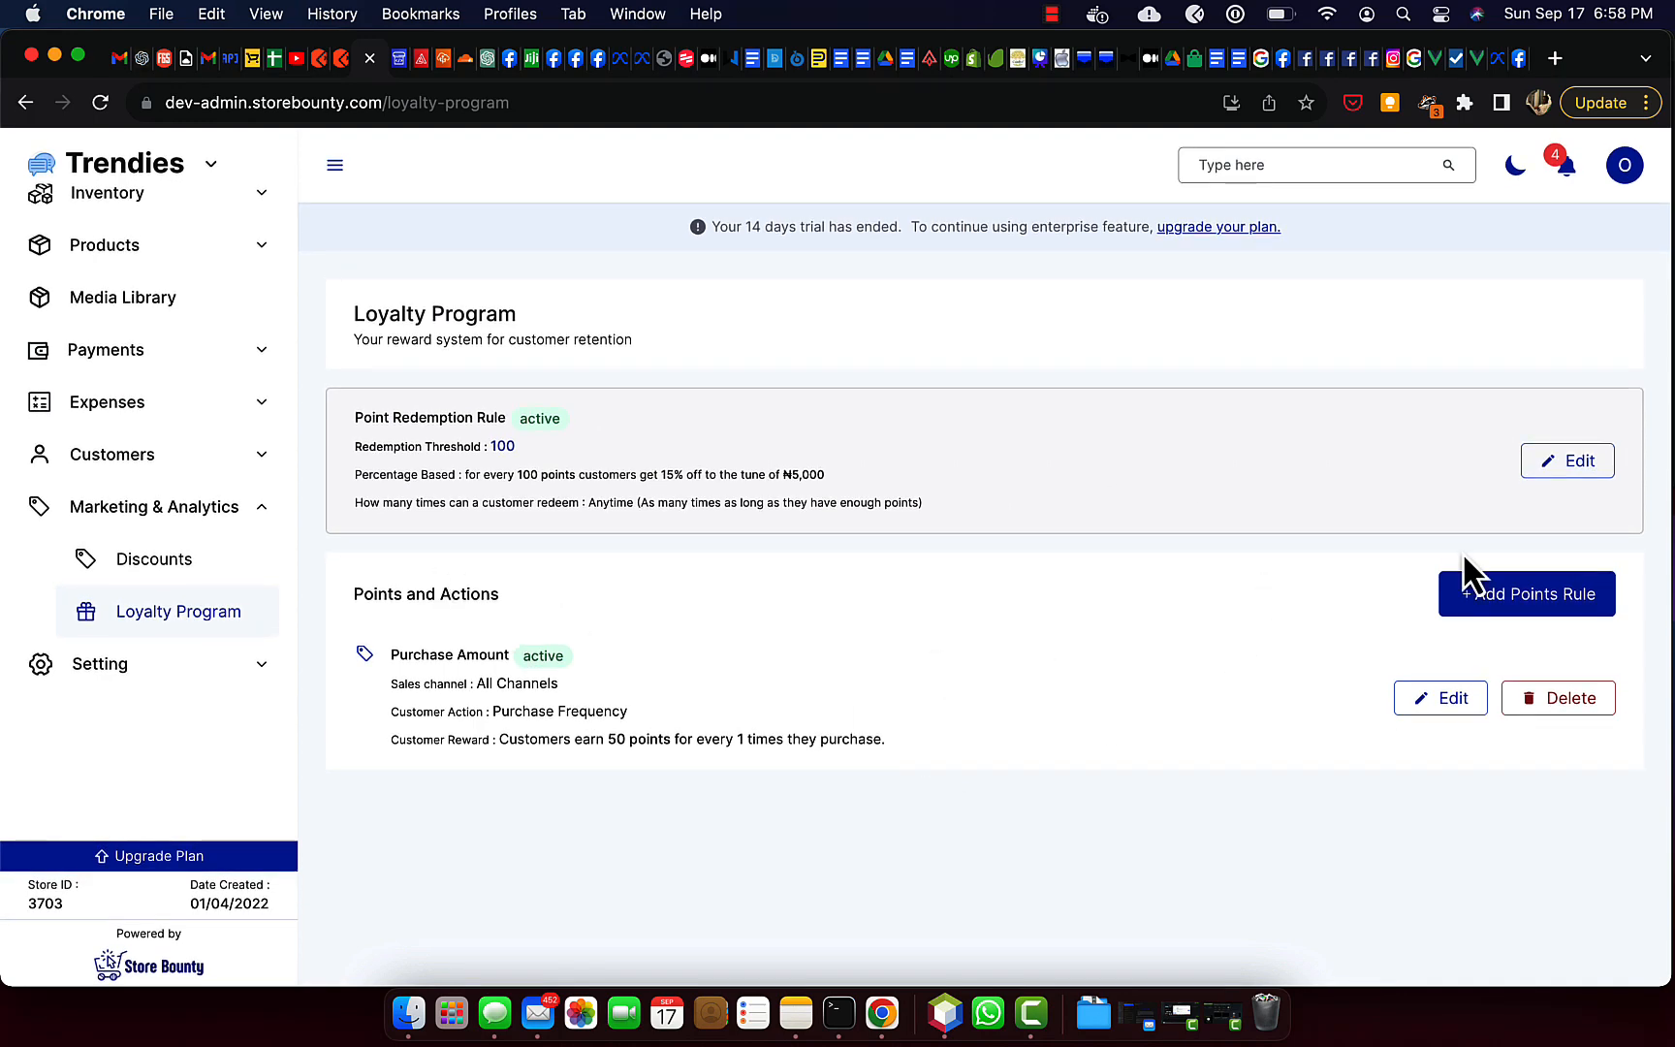
Add a Purchase Volume points rule that awards 100 points for every purchase of ₦10000.
left_click(1484, 622)
left_click(1209, 353)
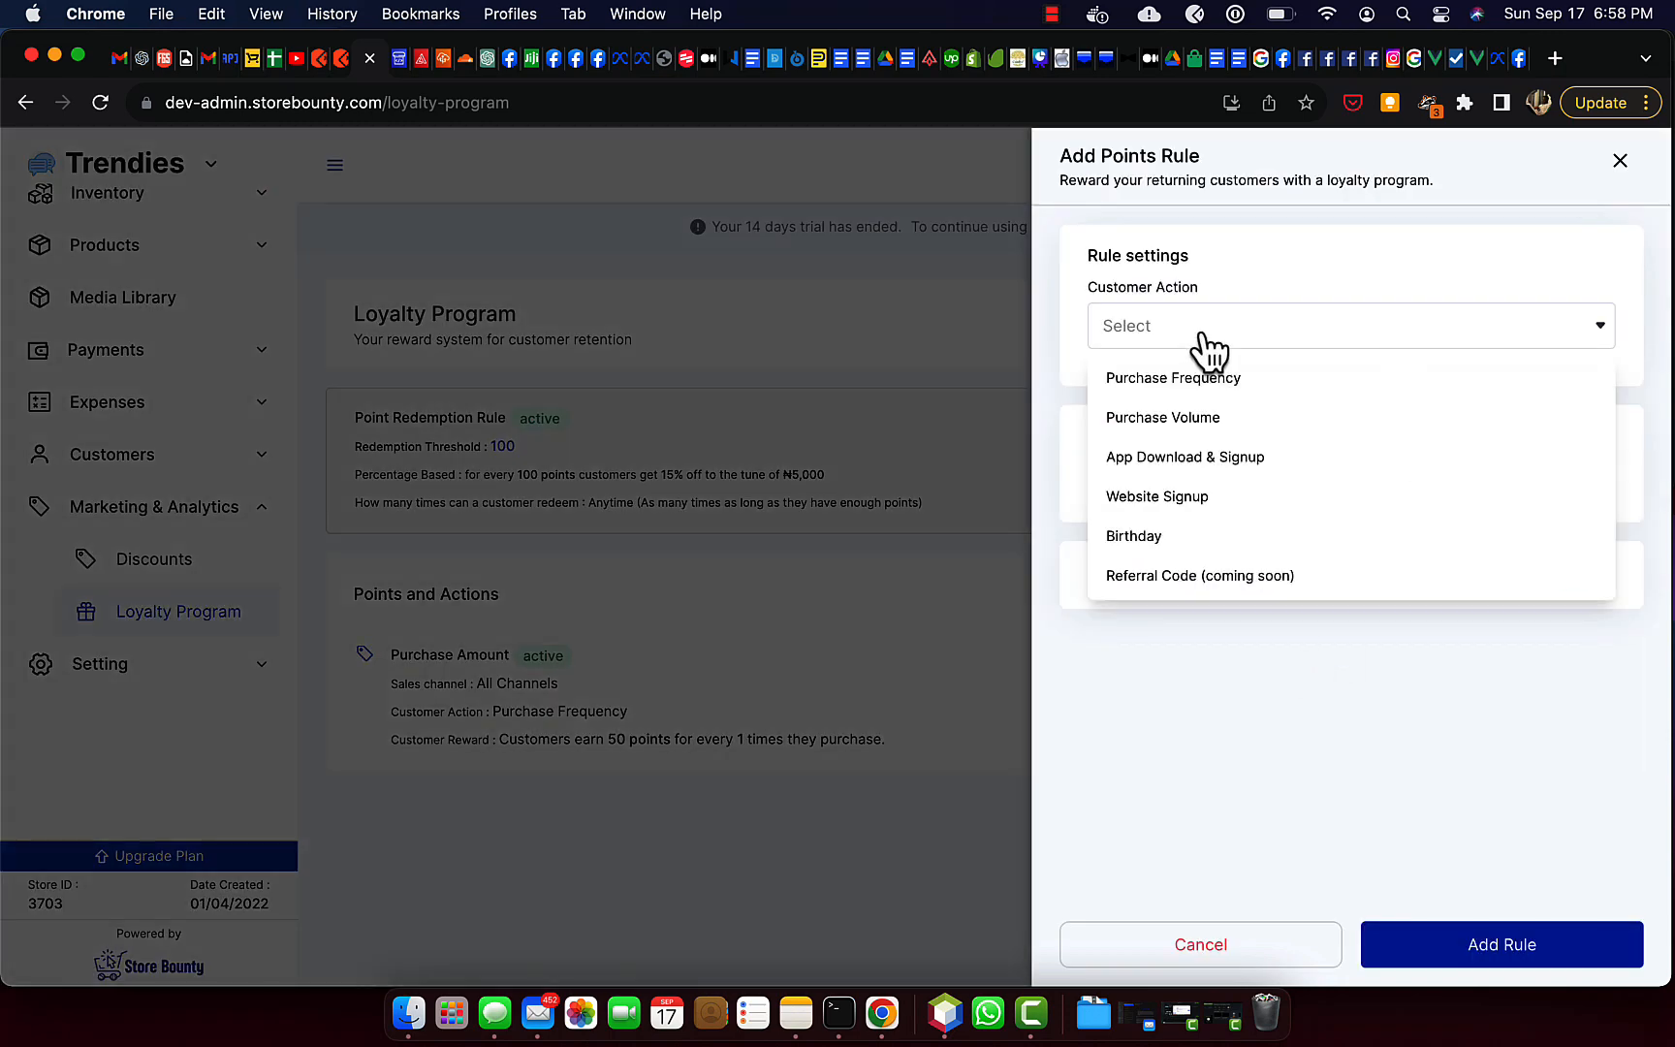
left_click(1217, 415)
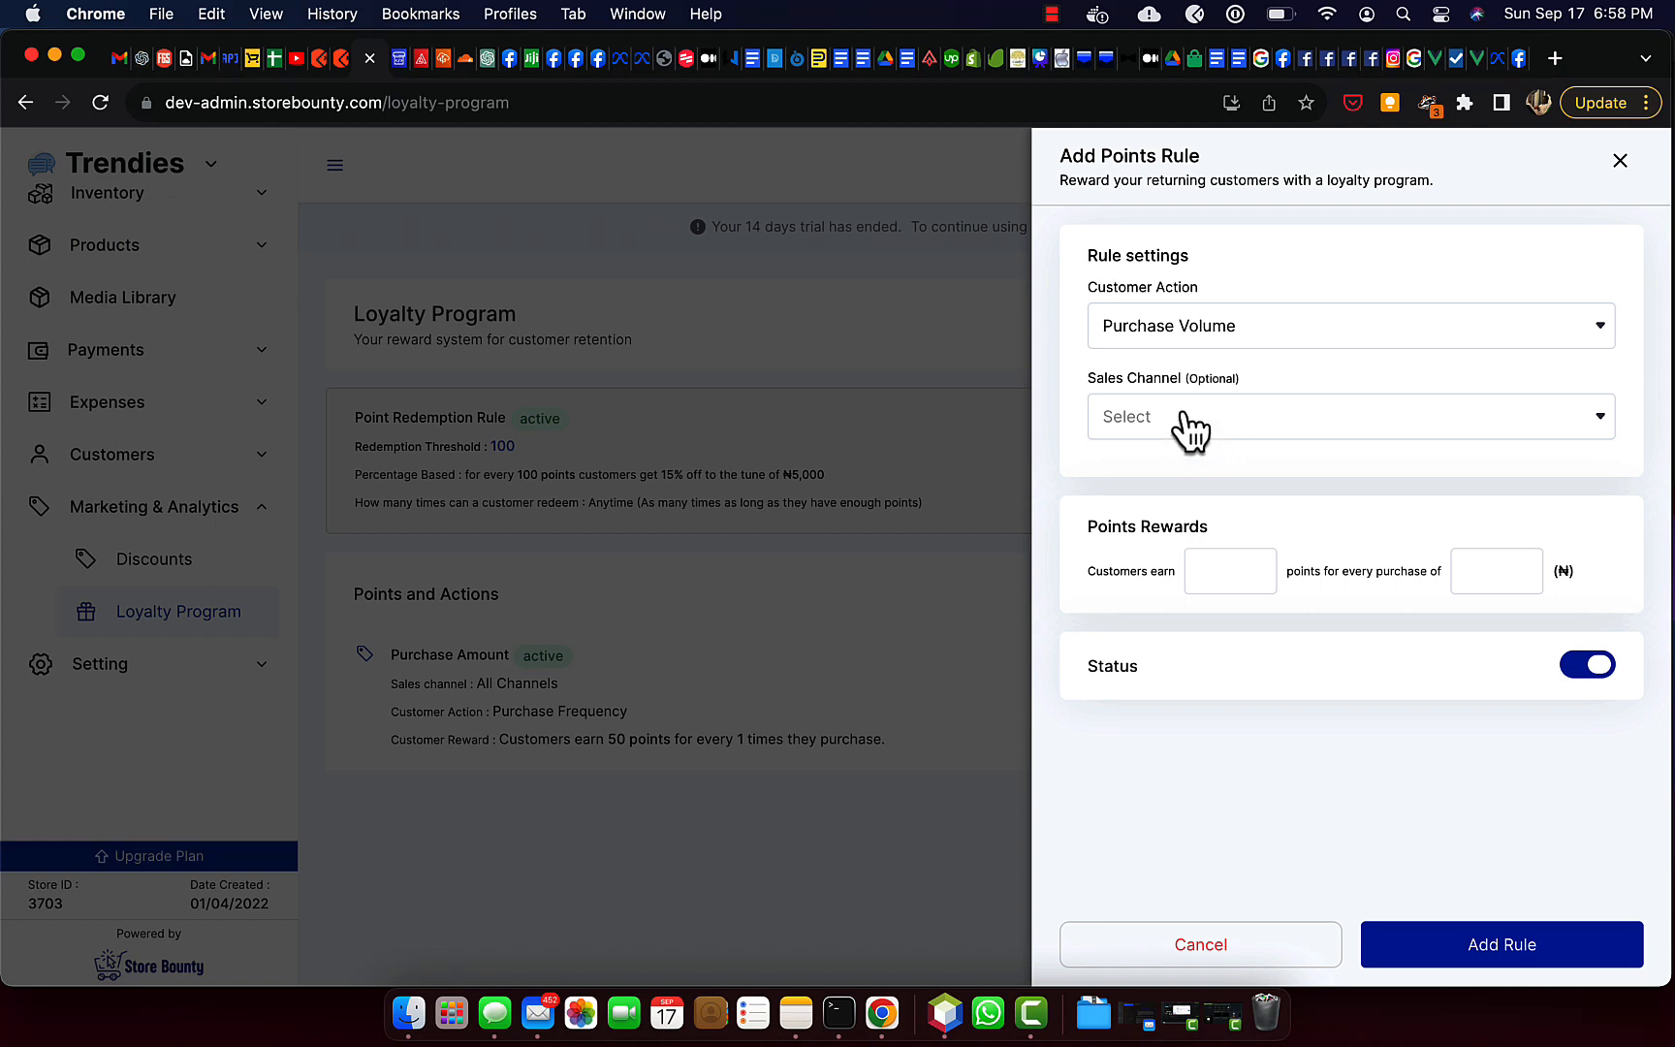
left_click(1229, 577)
type("100")
left_click(1489, 567)
type("10000")
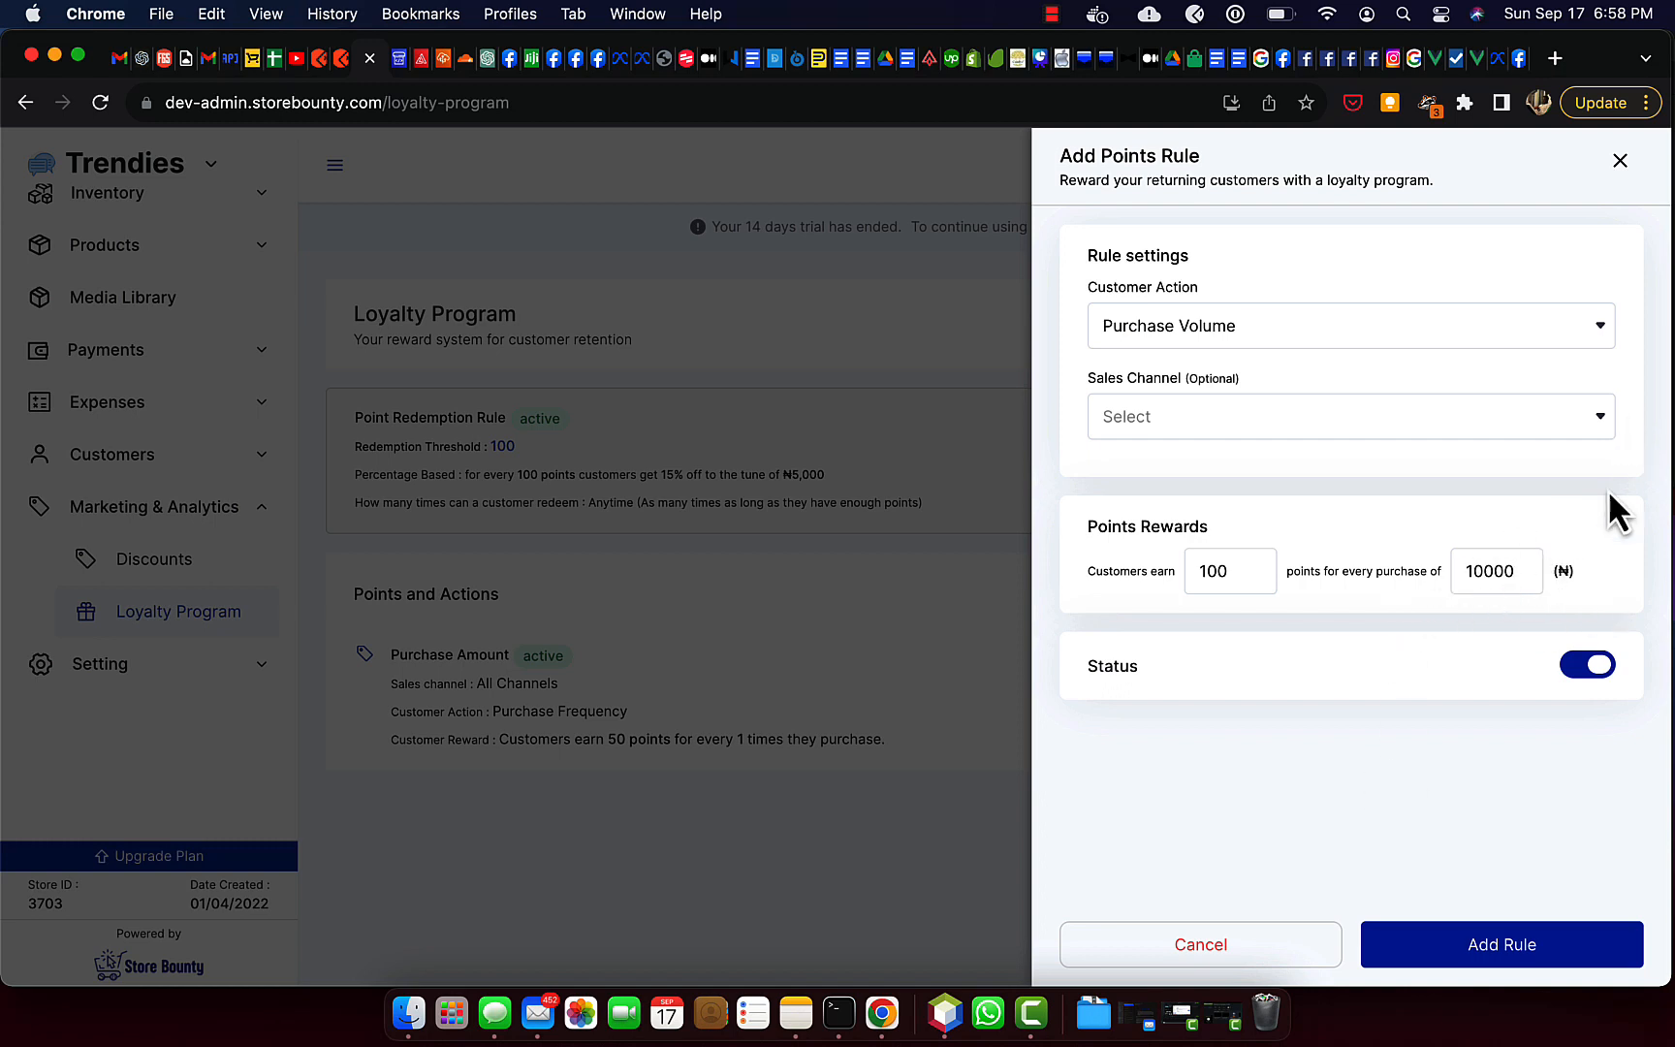
left_click(1508, 950)
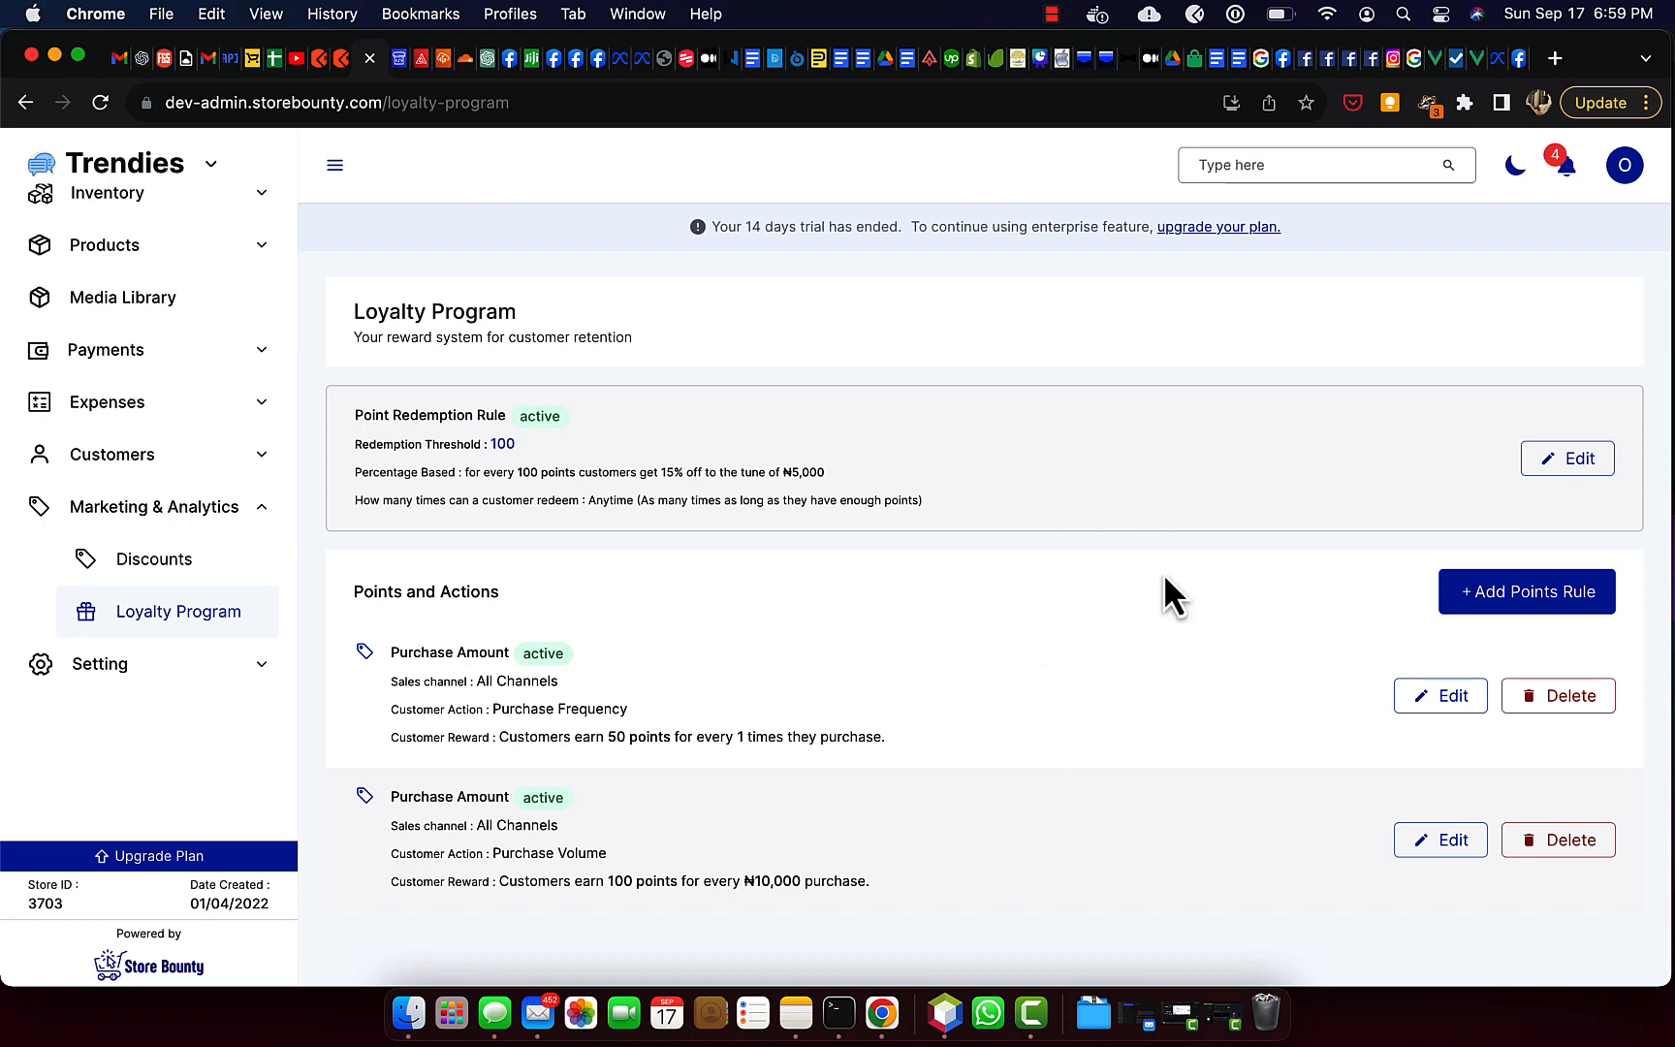
Add a Birthday points rule that awards customers 20 points on their birthday.
left_click(1482, 593)
left_click(1356, 334)
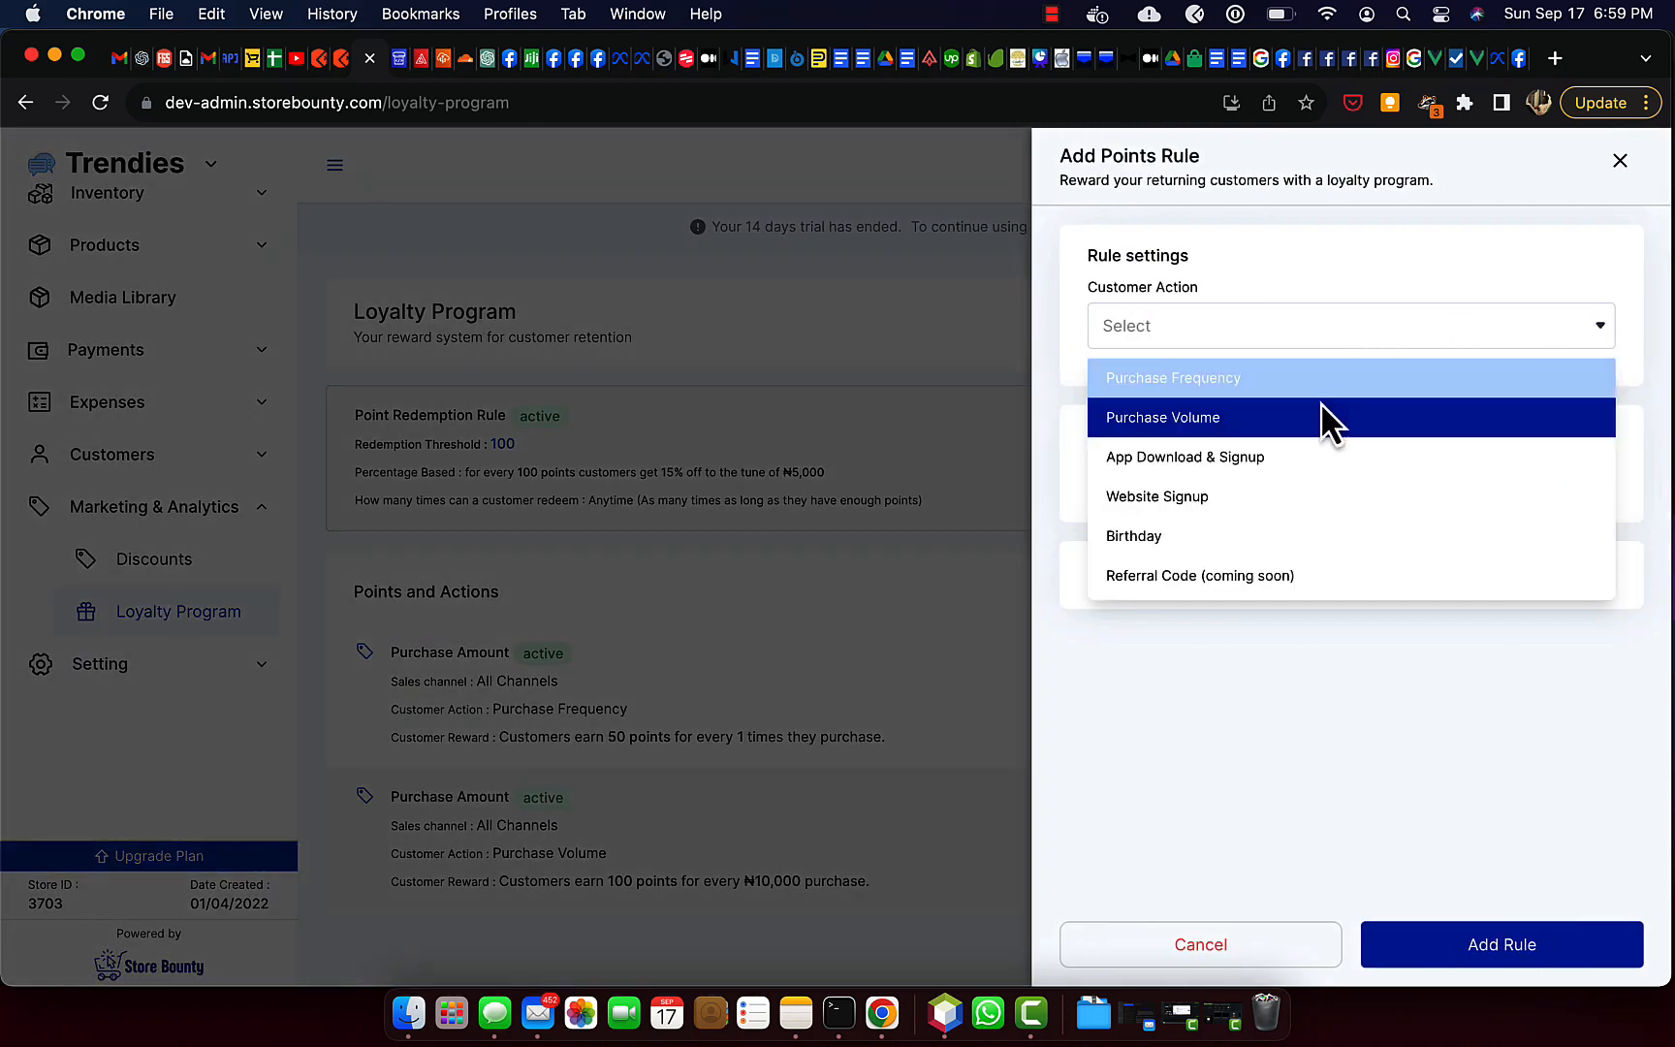
left_click(1300, 537)
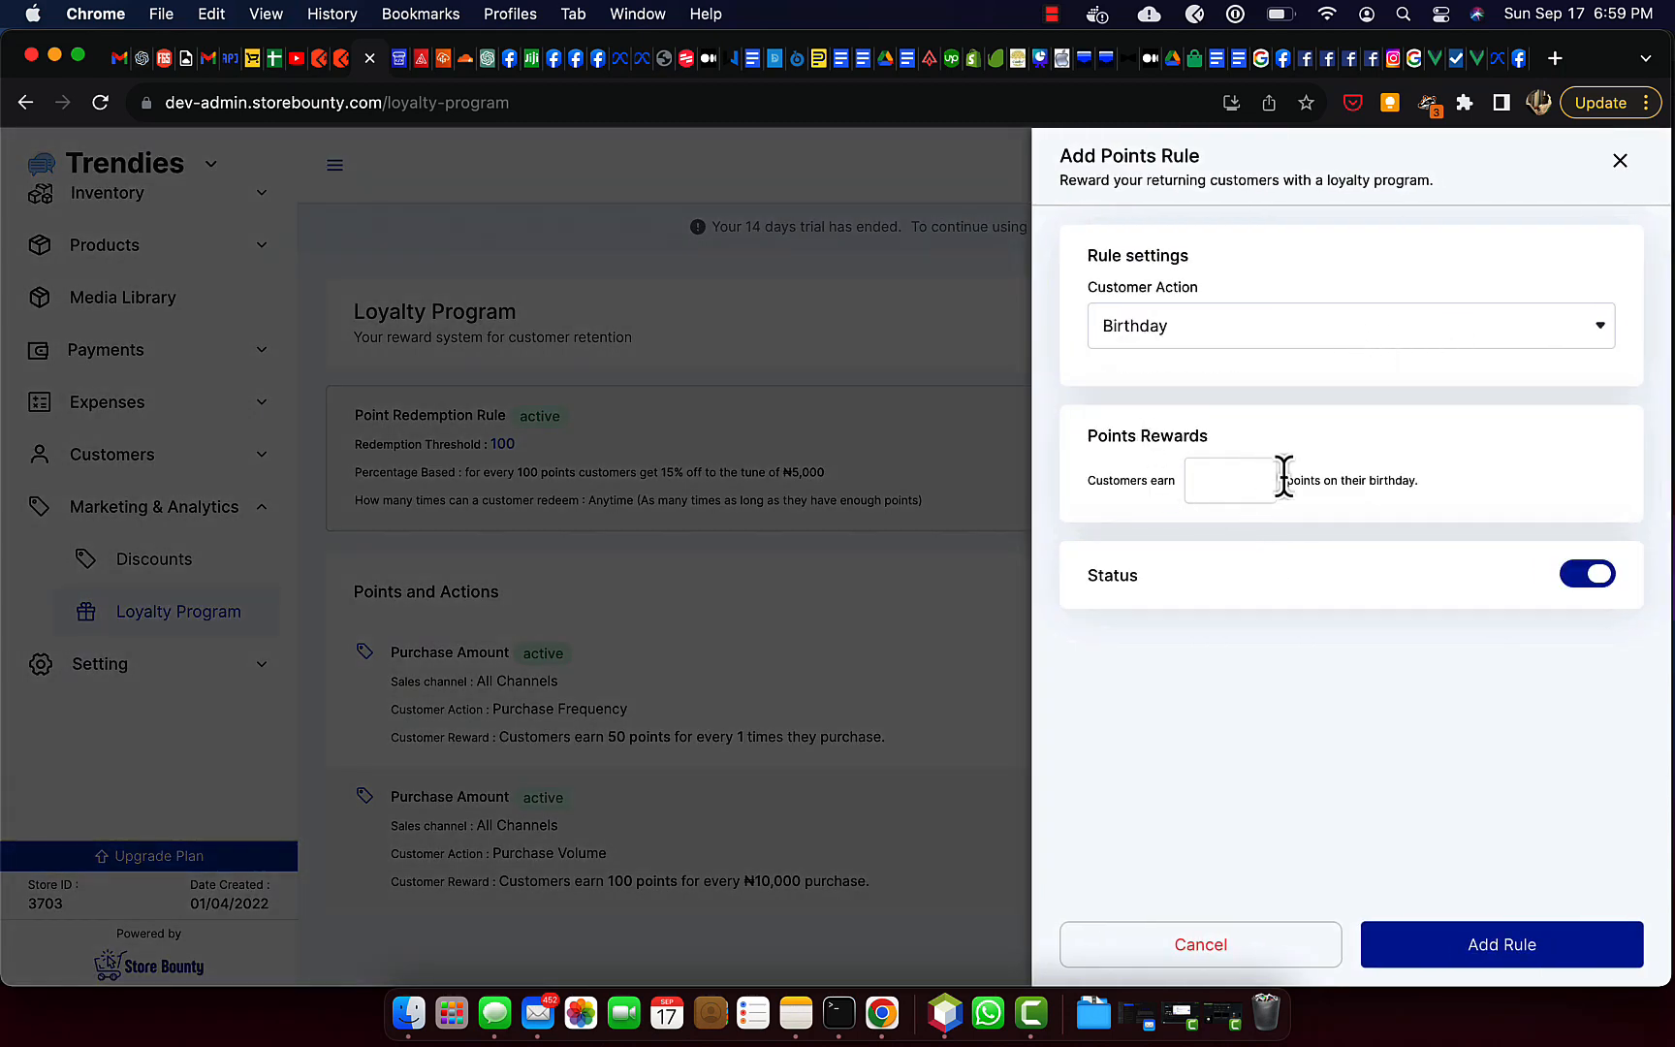
left_click(1226, 492)
type("20")
left_click(1528, 945)
Review the redemption rule and the list of points rules in the loyalty program.
scroll(853, 746, "down", 3)
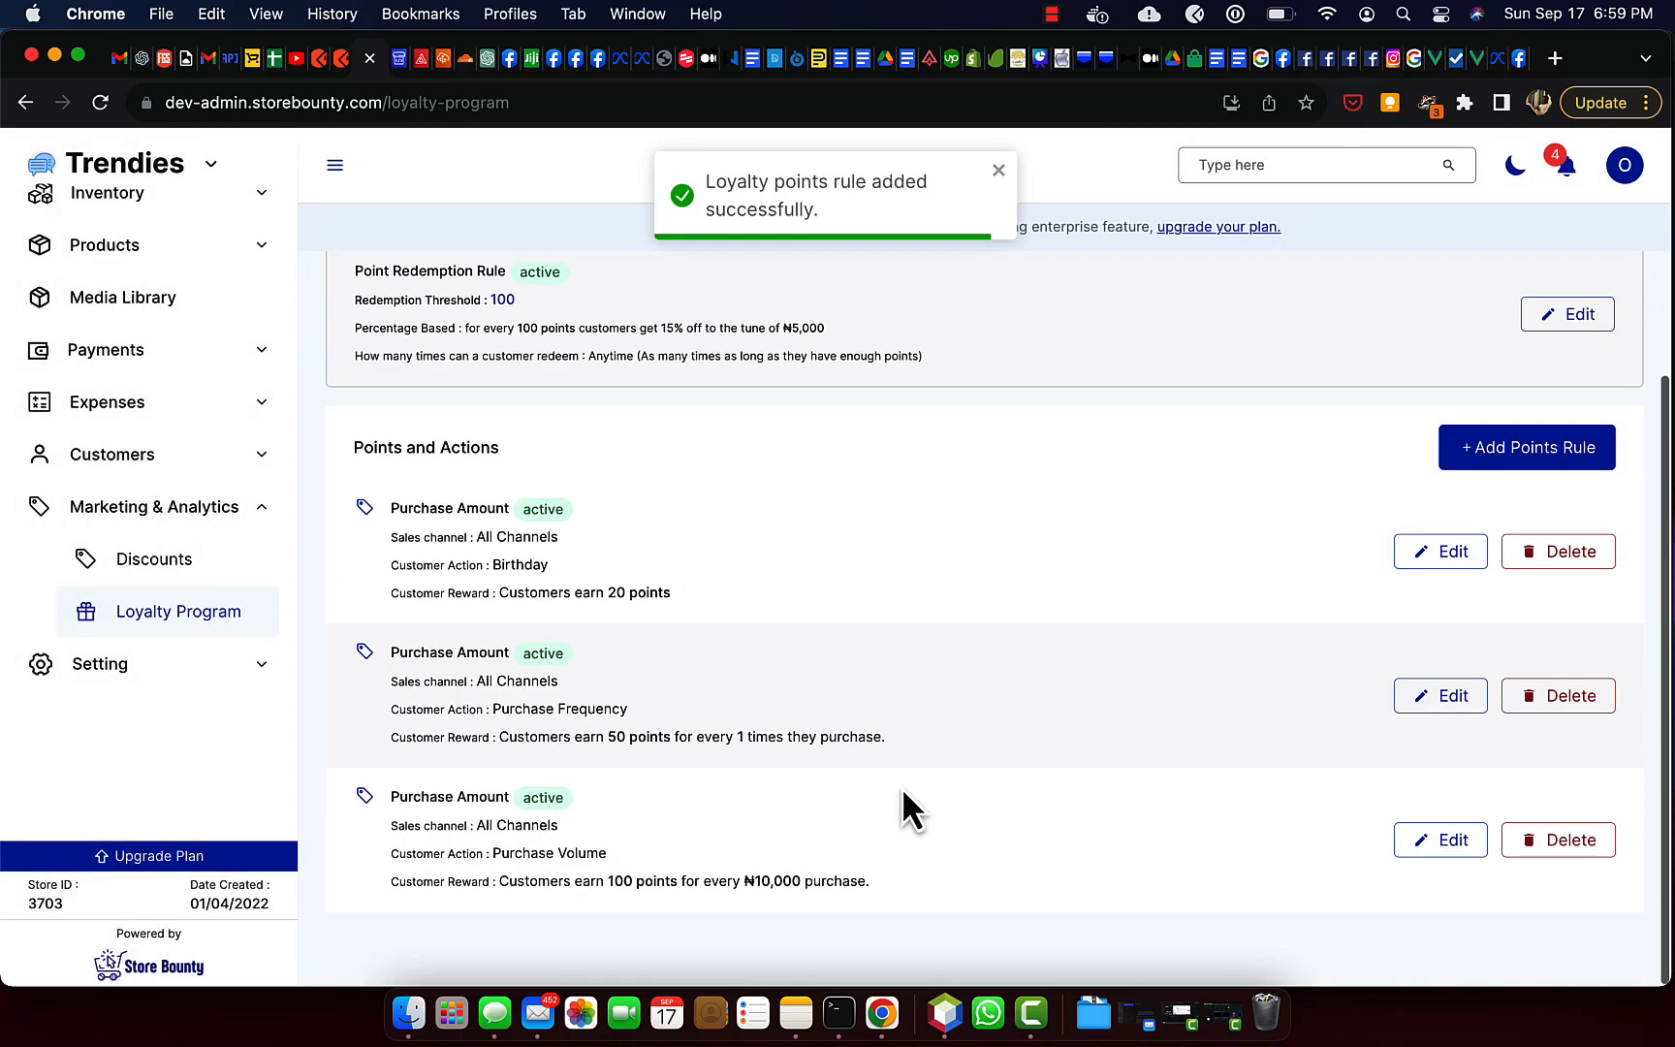
scroll(964, 574, "up", 3)
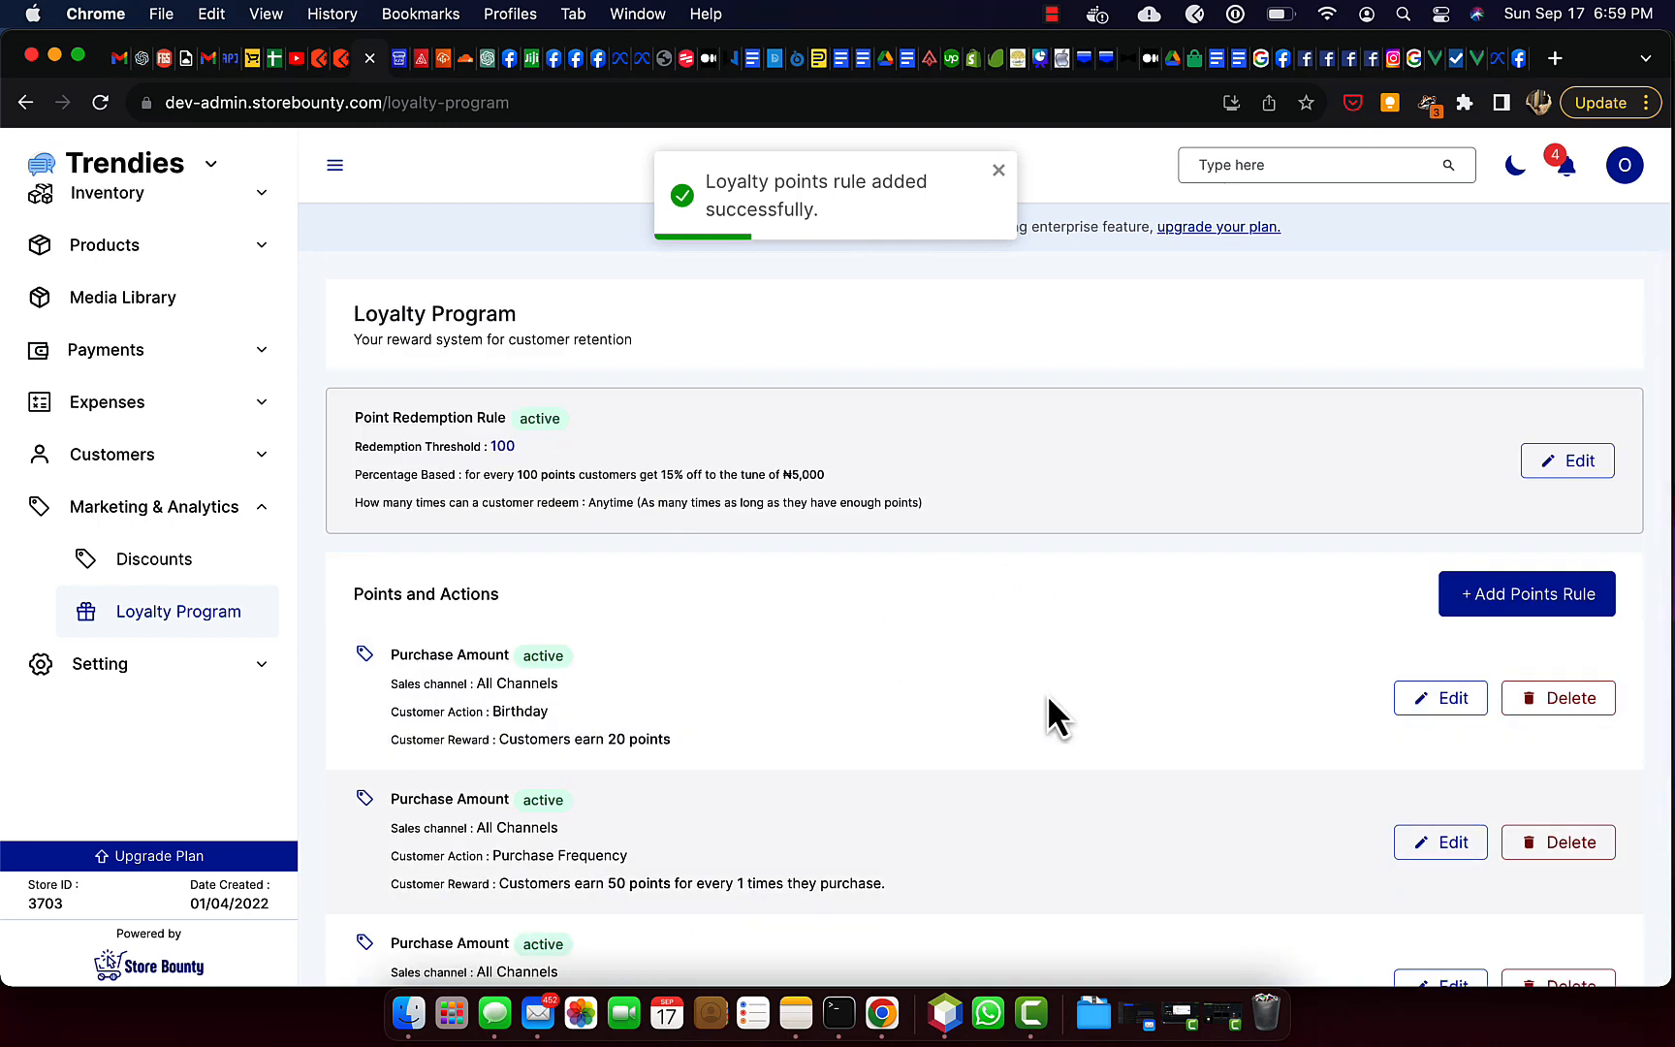
scroll(1086, 690, "down", 3)
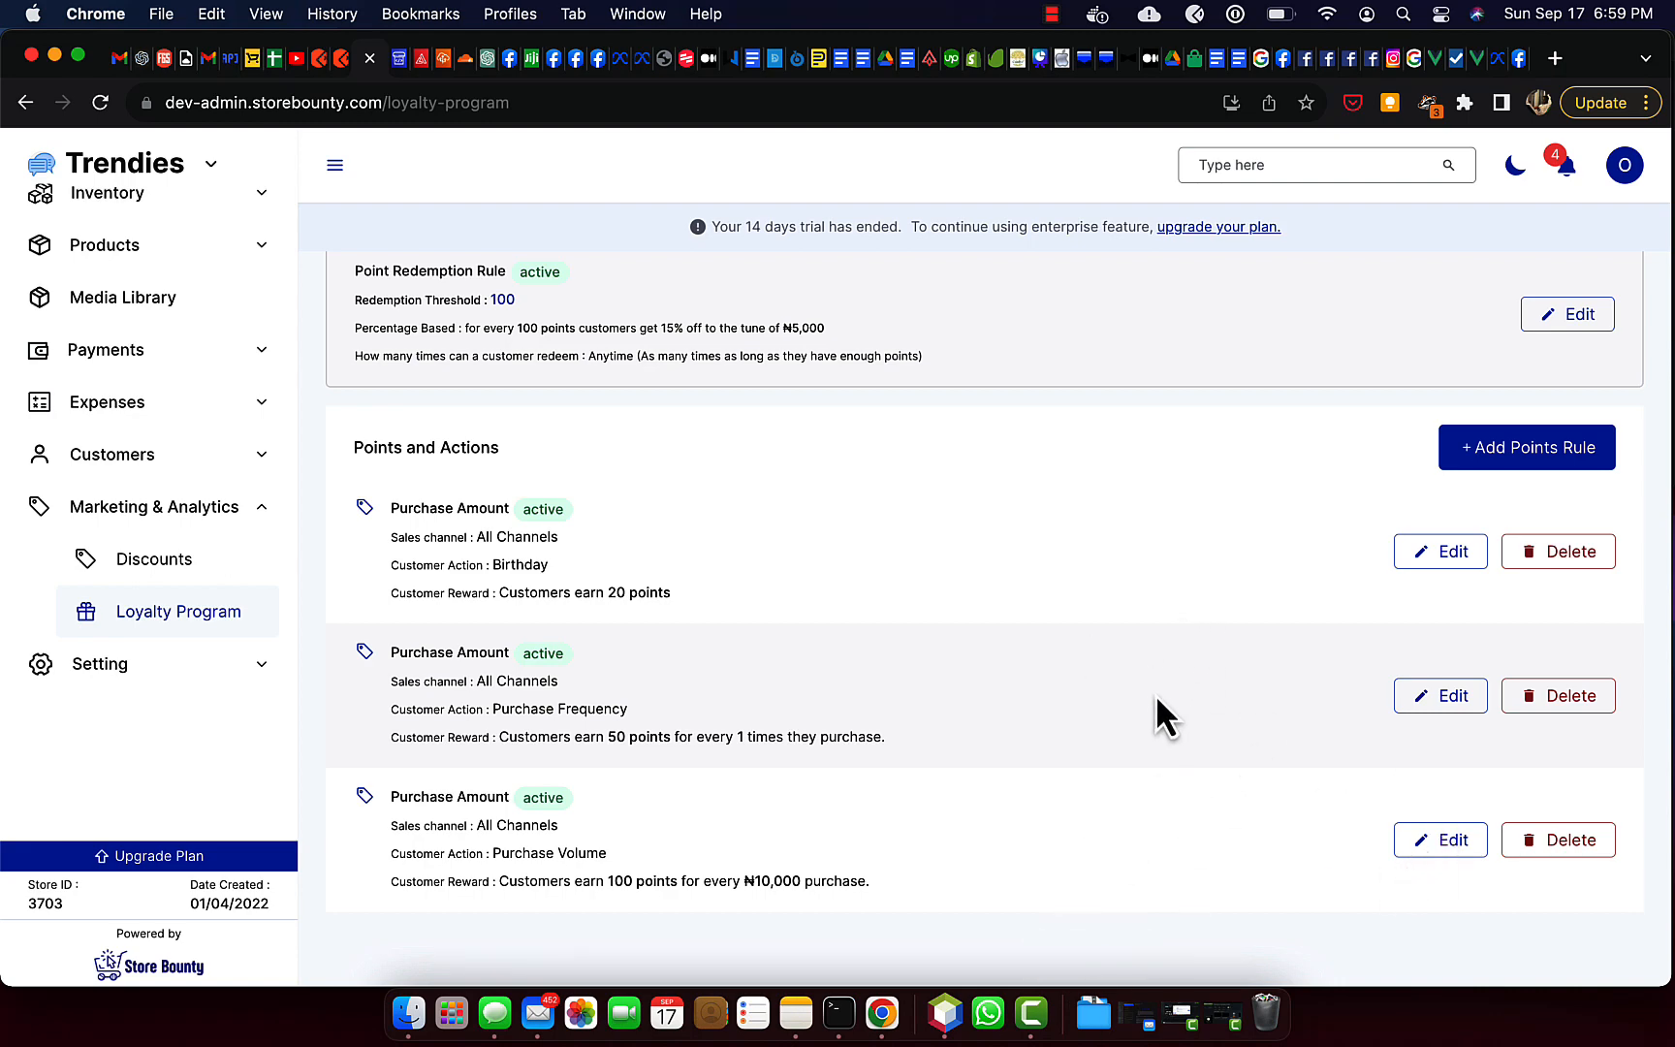
scroll(1154, 695, "up", 3)
scroll(1082, 729, "down", 3)
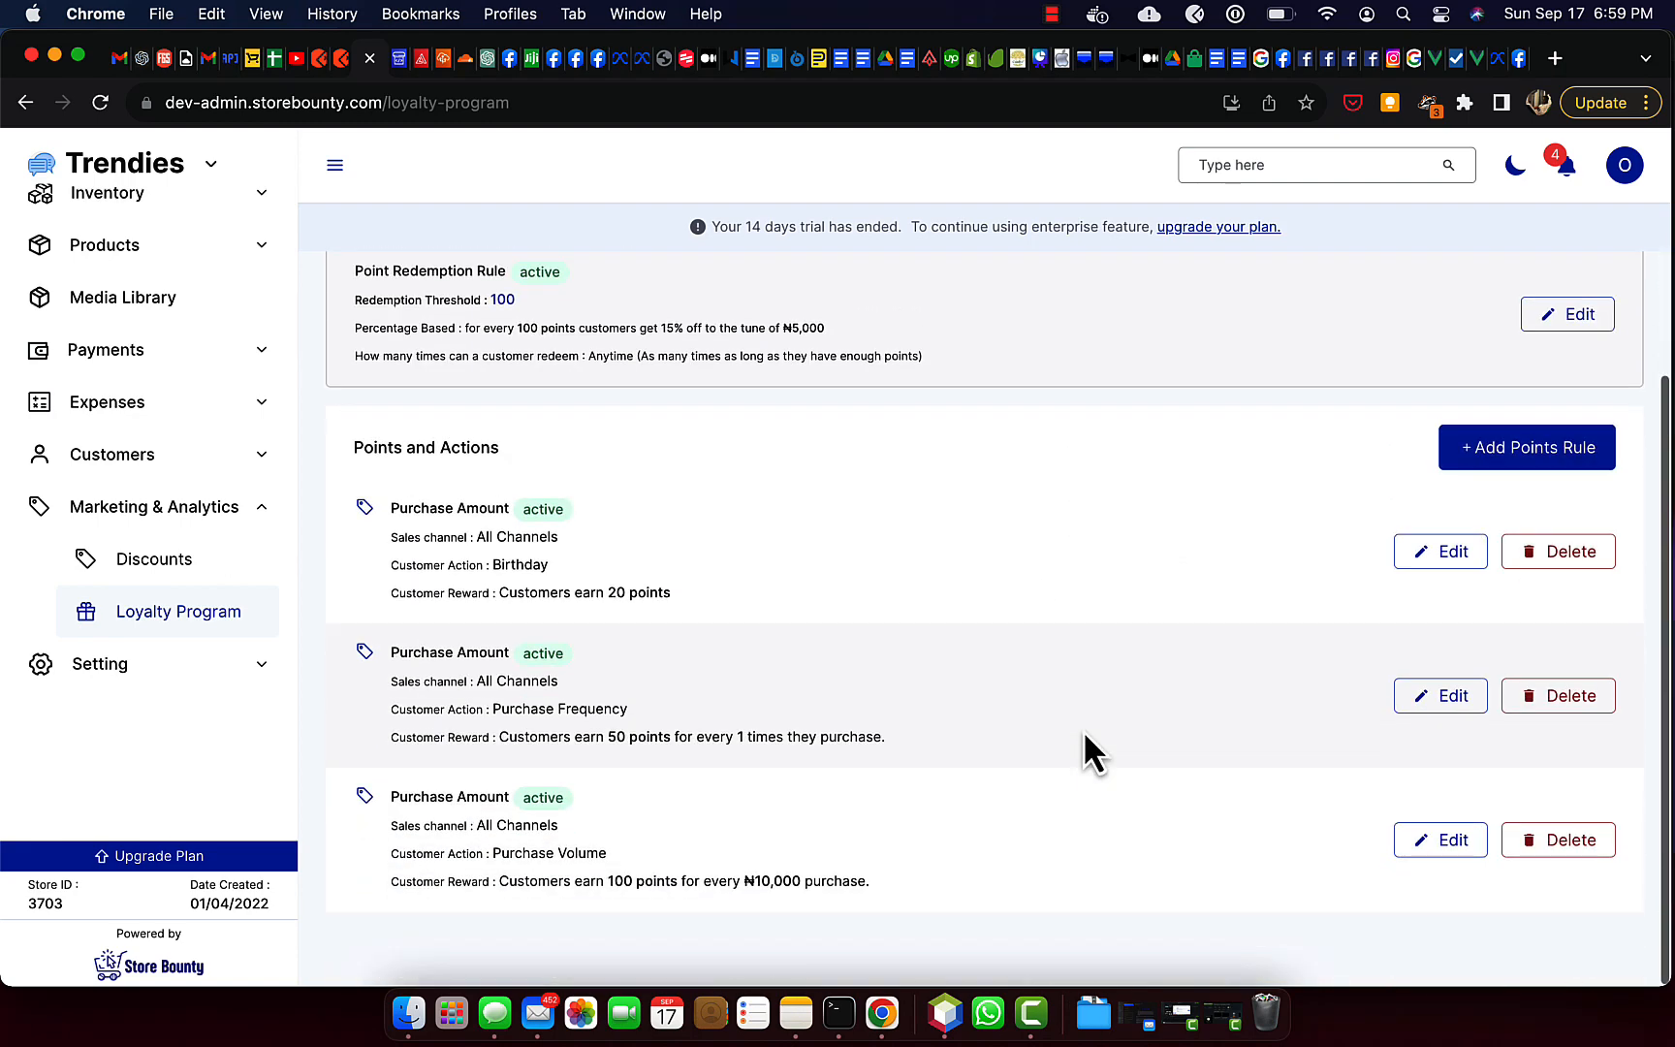
scroll(1054, 523, "up", 3)
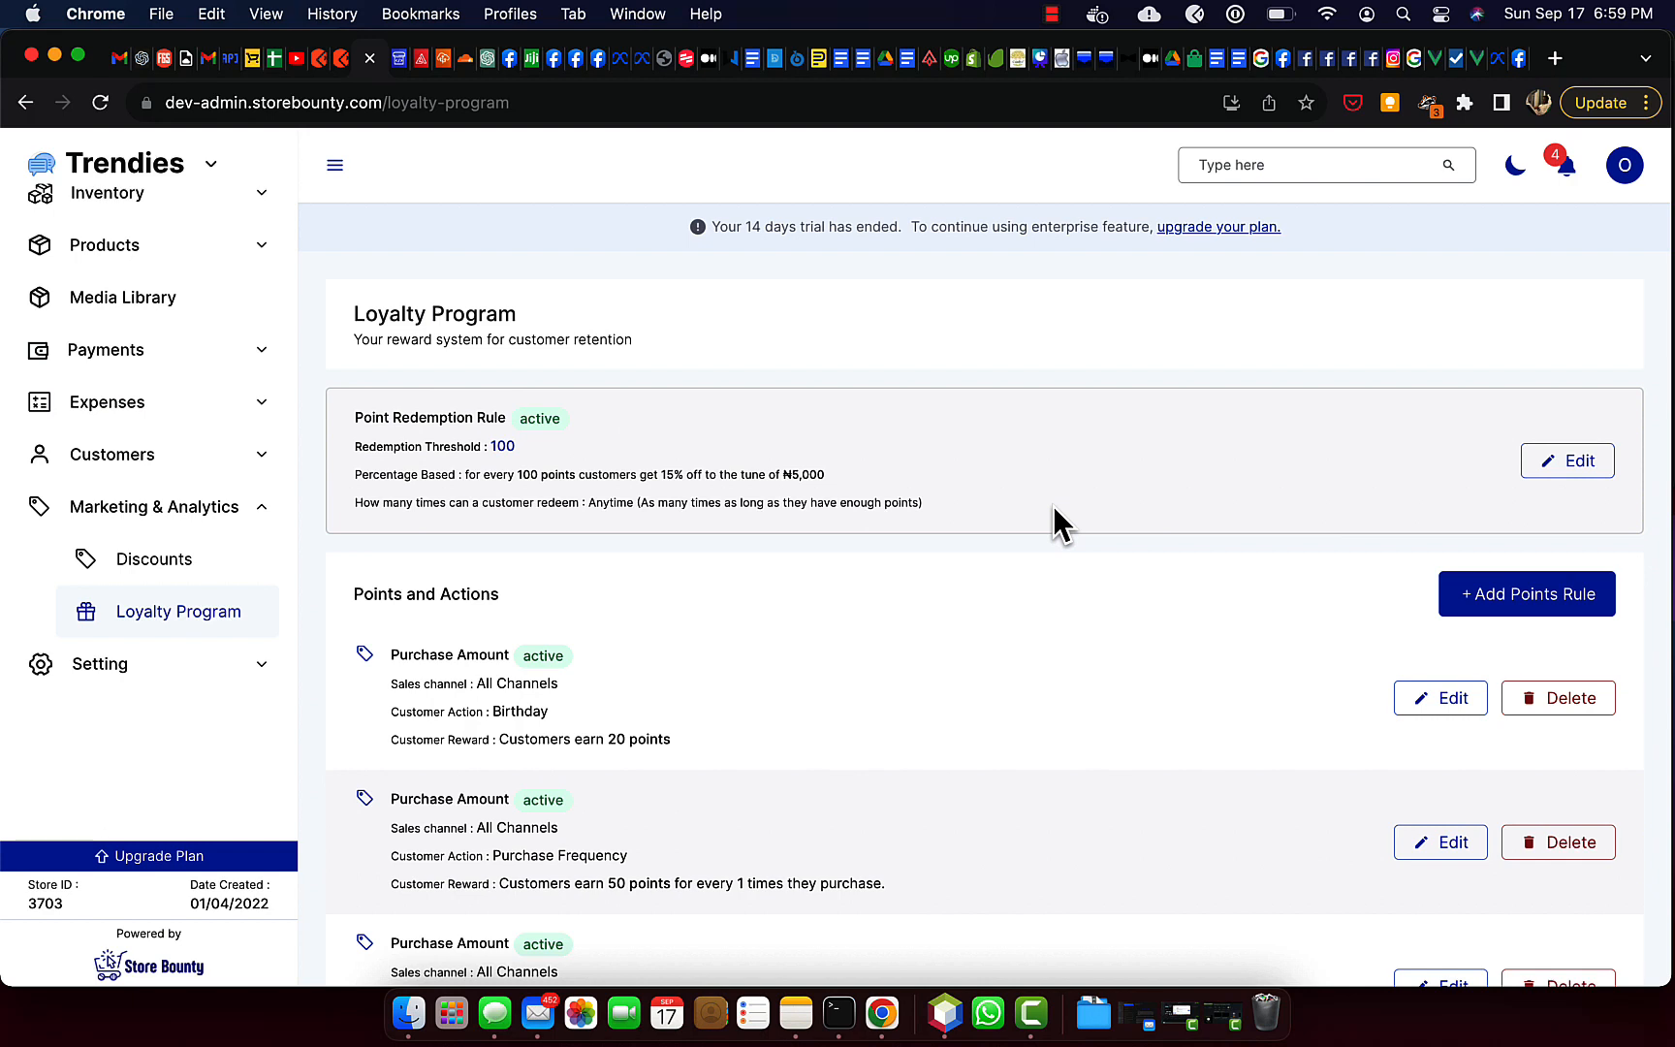
left_click(1050, 13)
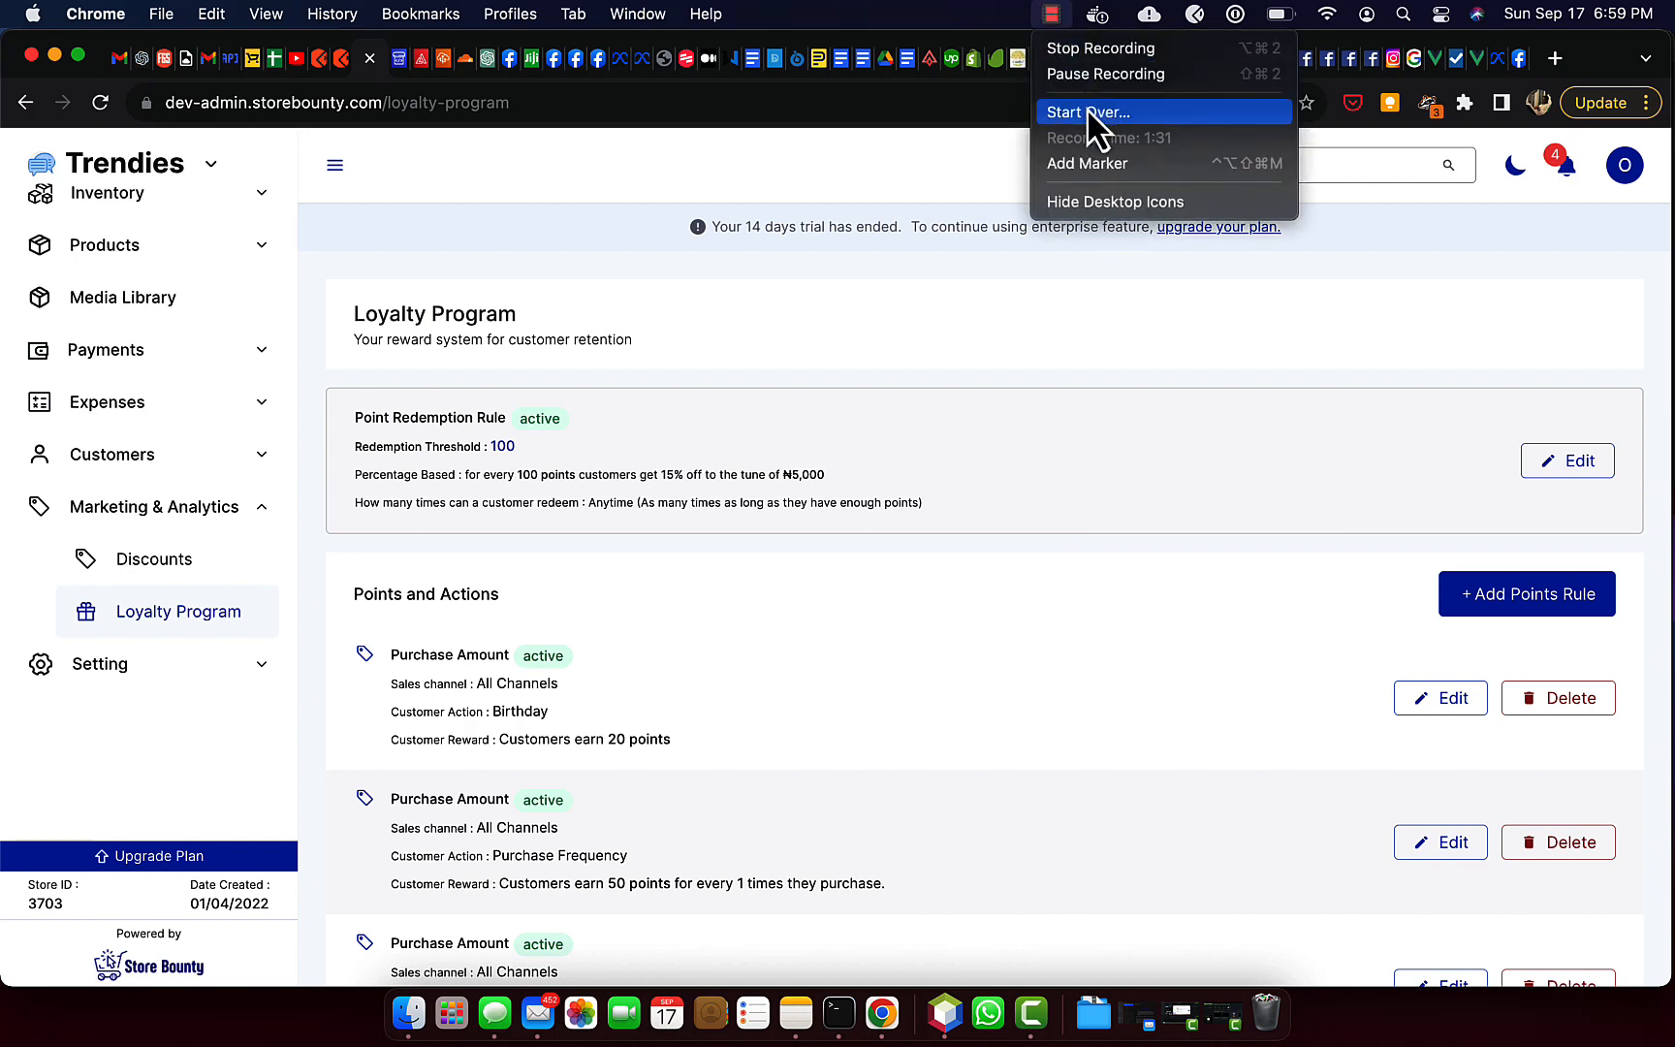